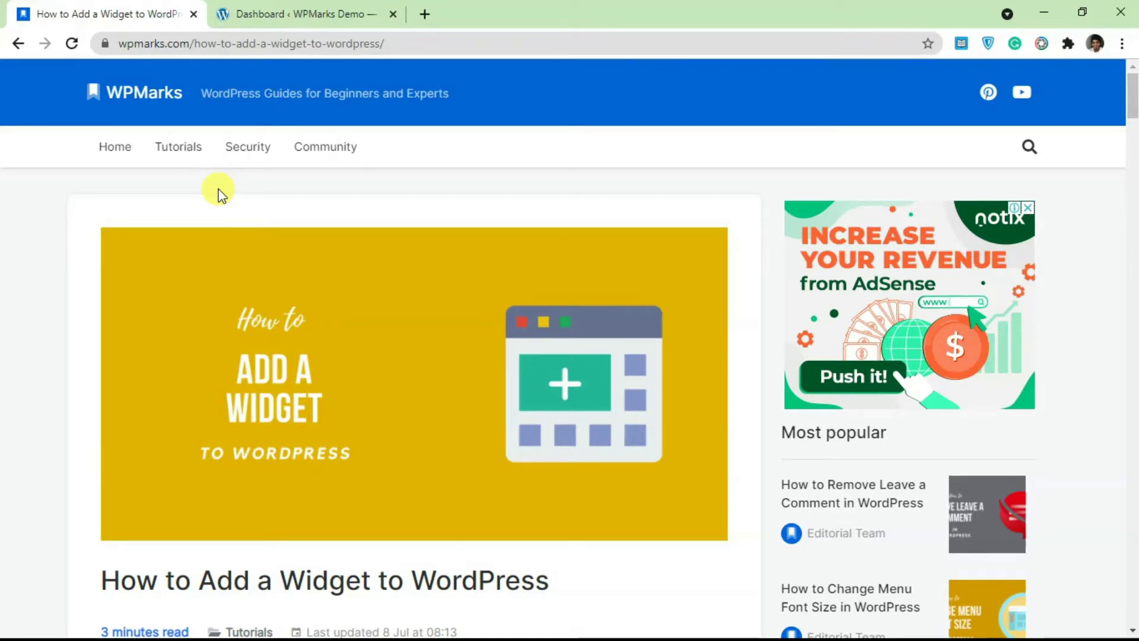
# Switch to the WPMarks Demo admin Dashboard tab and bring the Appearance menu into view.
pyautogui.scroll(-3, 155, 274)
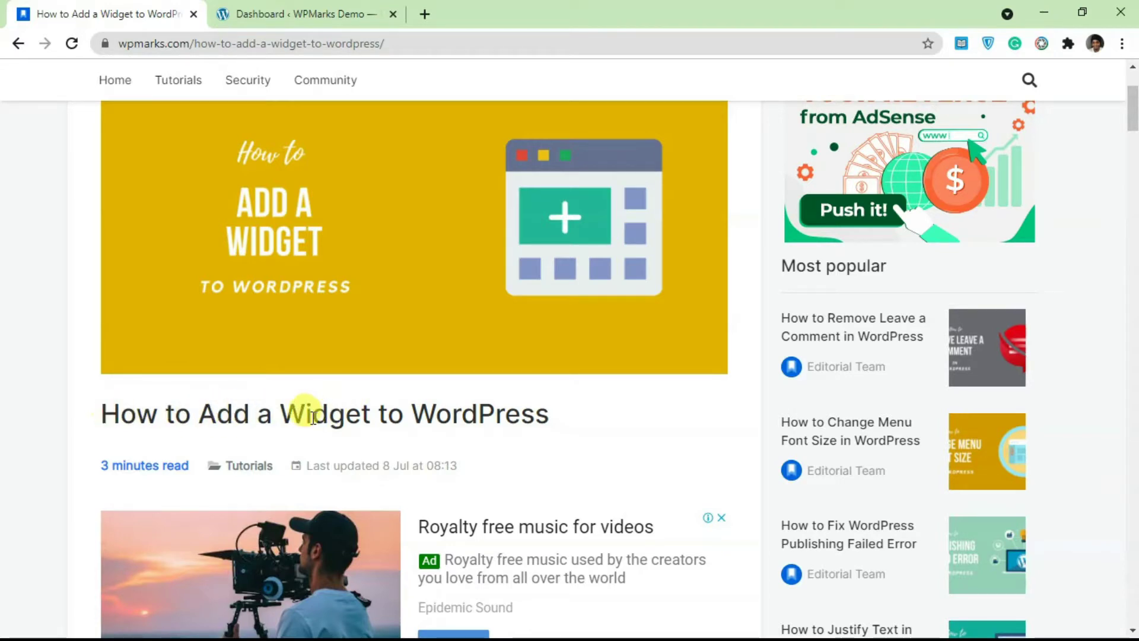
pyautogui.scroll(3, 311, 417)
pyautogui.click(291, 13)
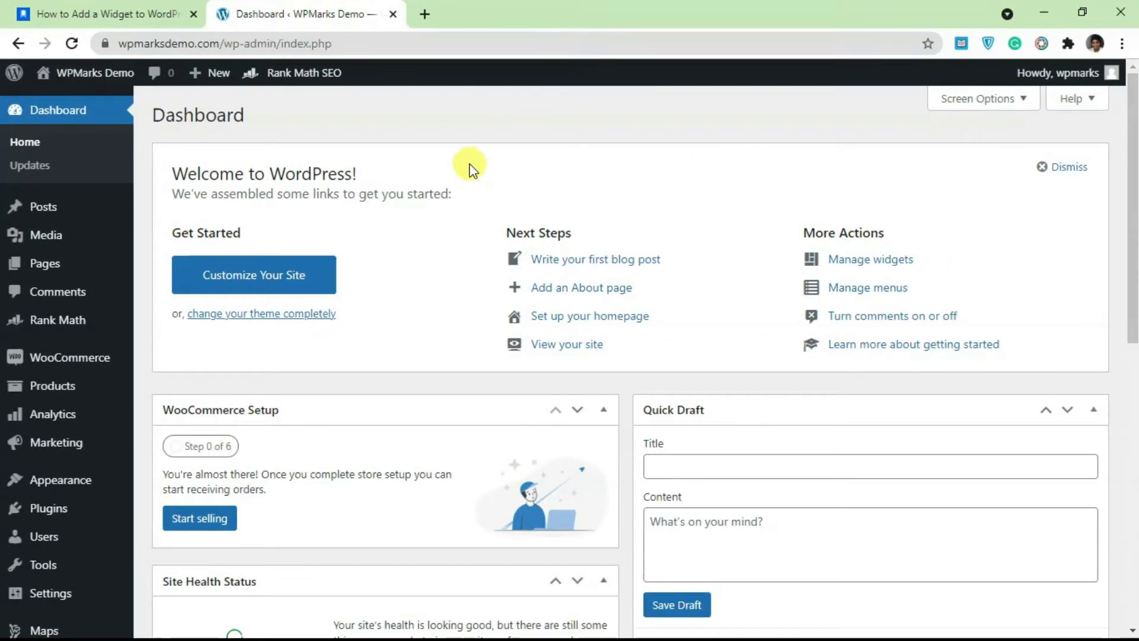
pyautogui.scroll(-3, 356, 338)
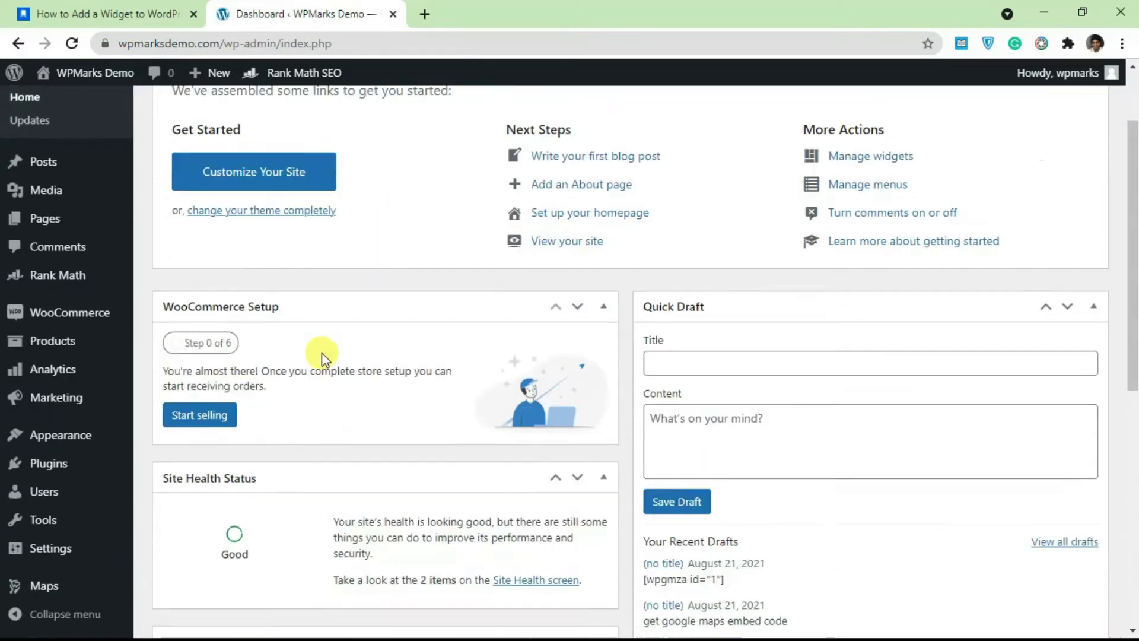
pyautogui.moveTo(87, 442)
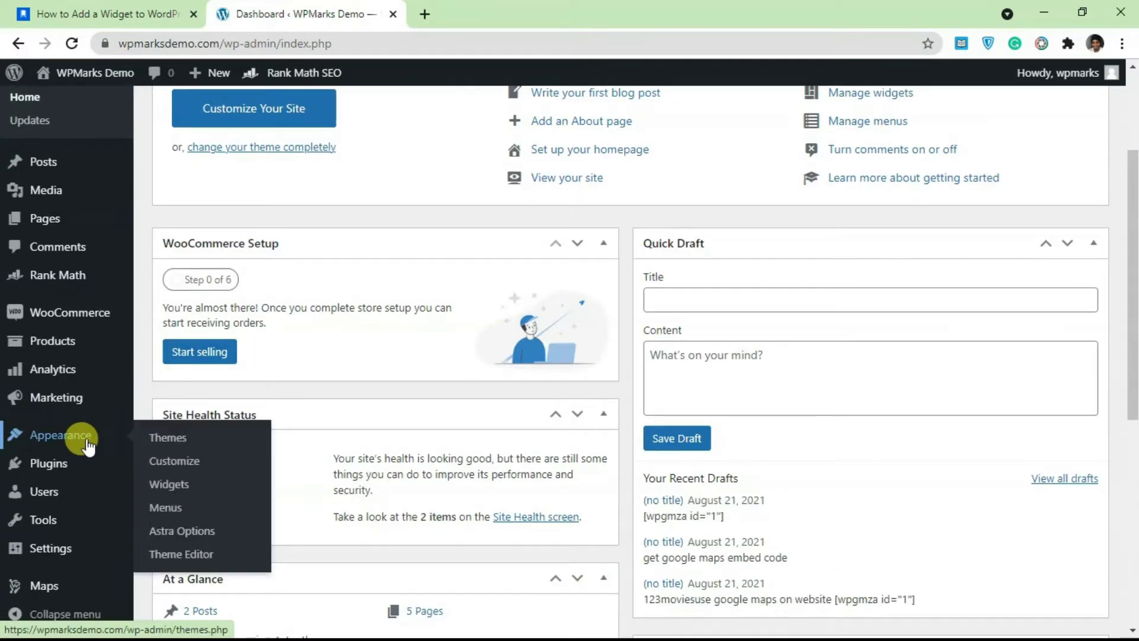
# Open Appearance > Widgets and browse the Main Sidebar and Header areas, leaving them collapsed.
pyautogui.click(187, 490)
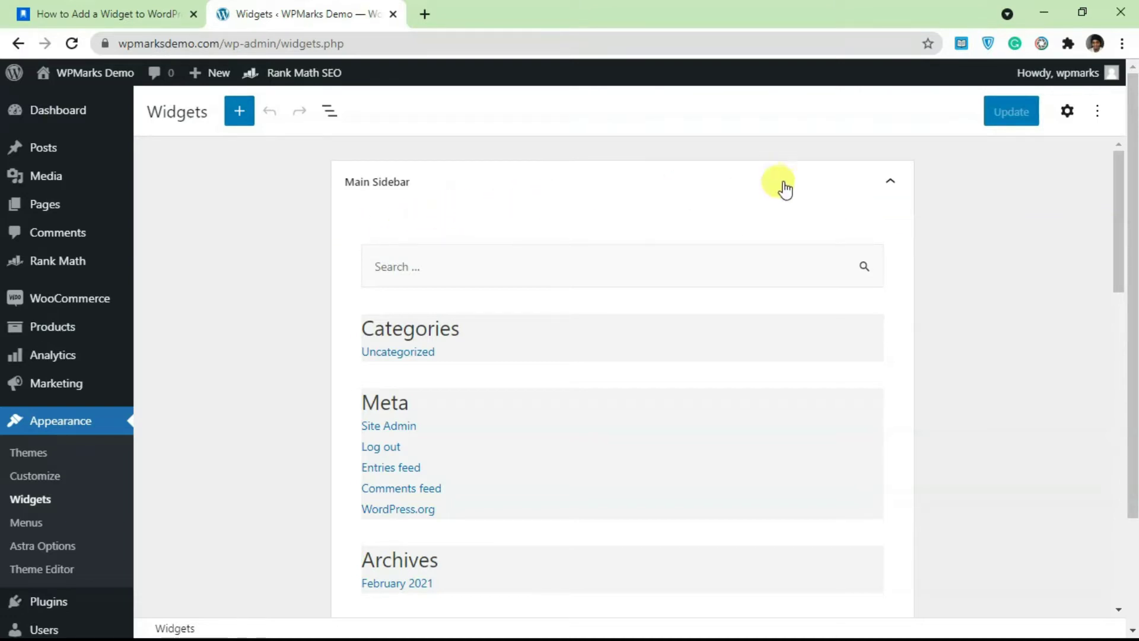
pyautogui.click(890, 185)
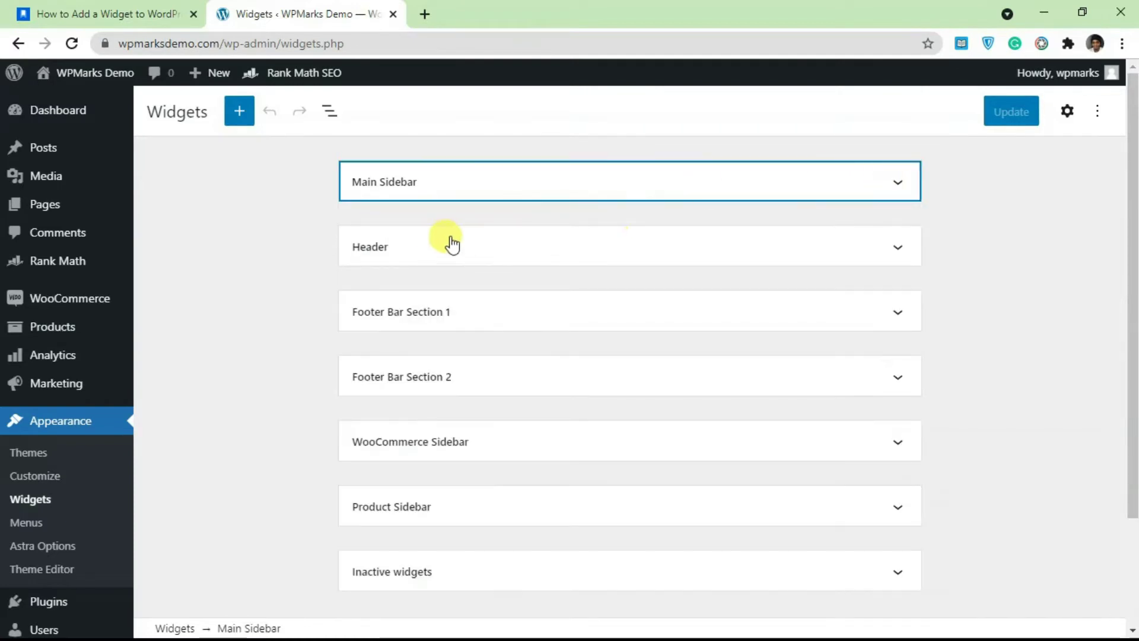
pyautogui.scroll(-2, 448, 242)
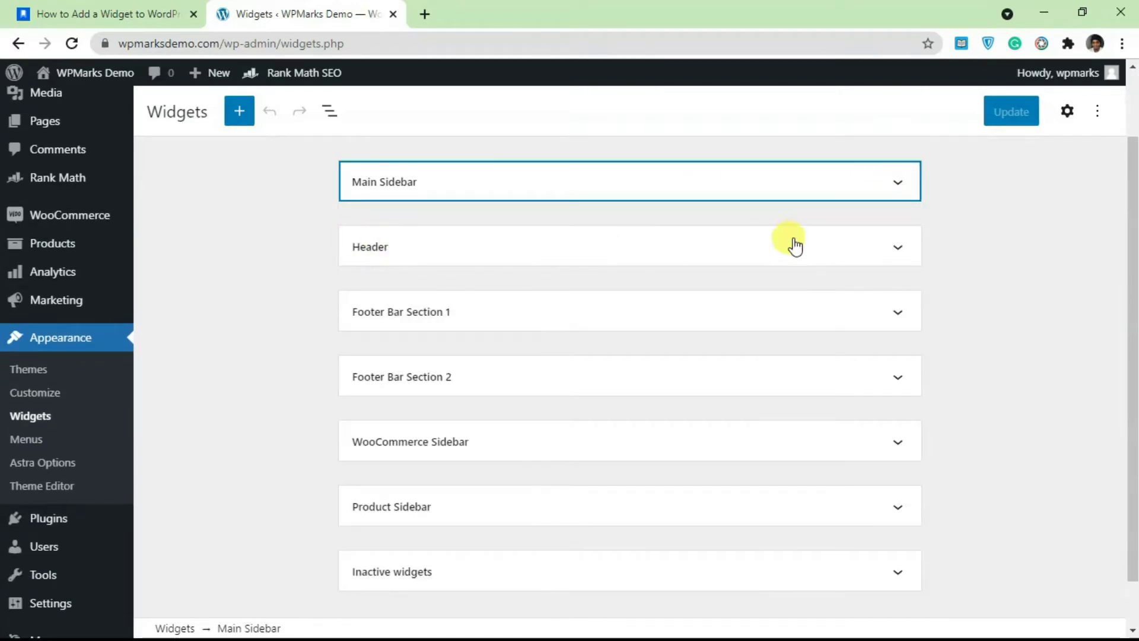
pyautogui.click(897, 251)
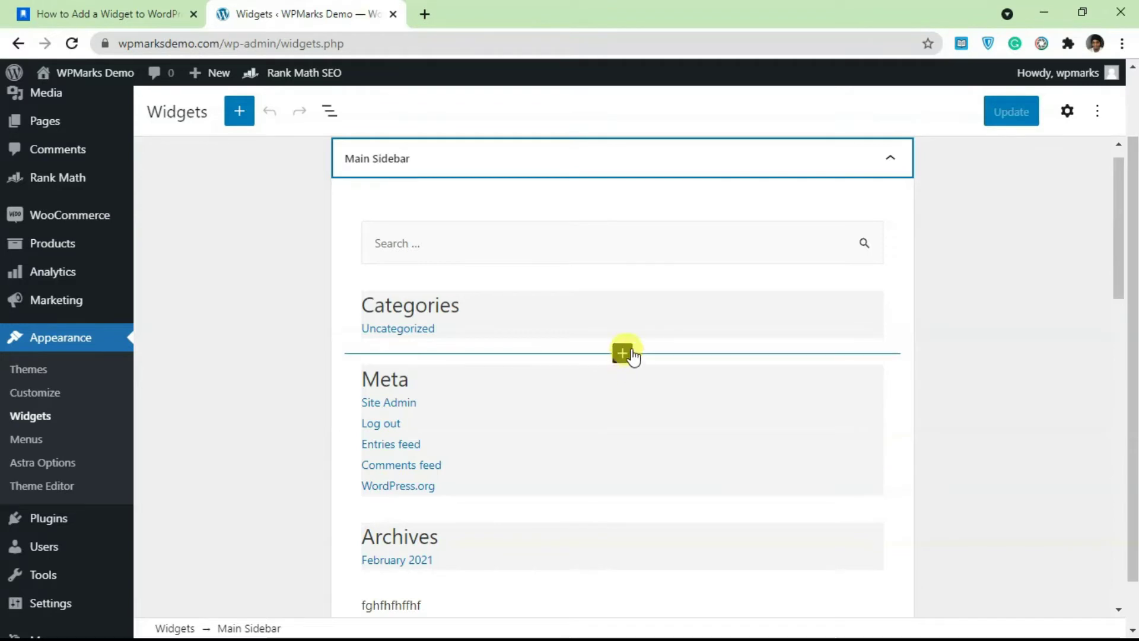
pyautogui.click(889, 157)
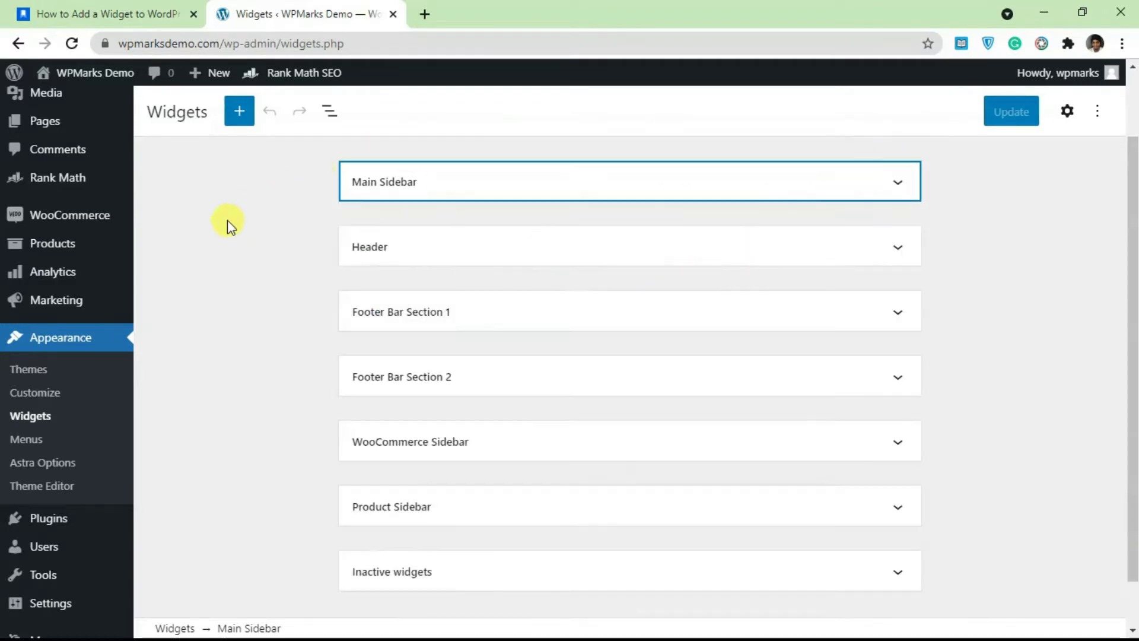
pyautogui.scroll(-1, 332, 261)
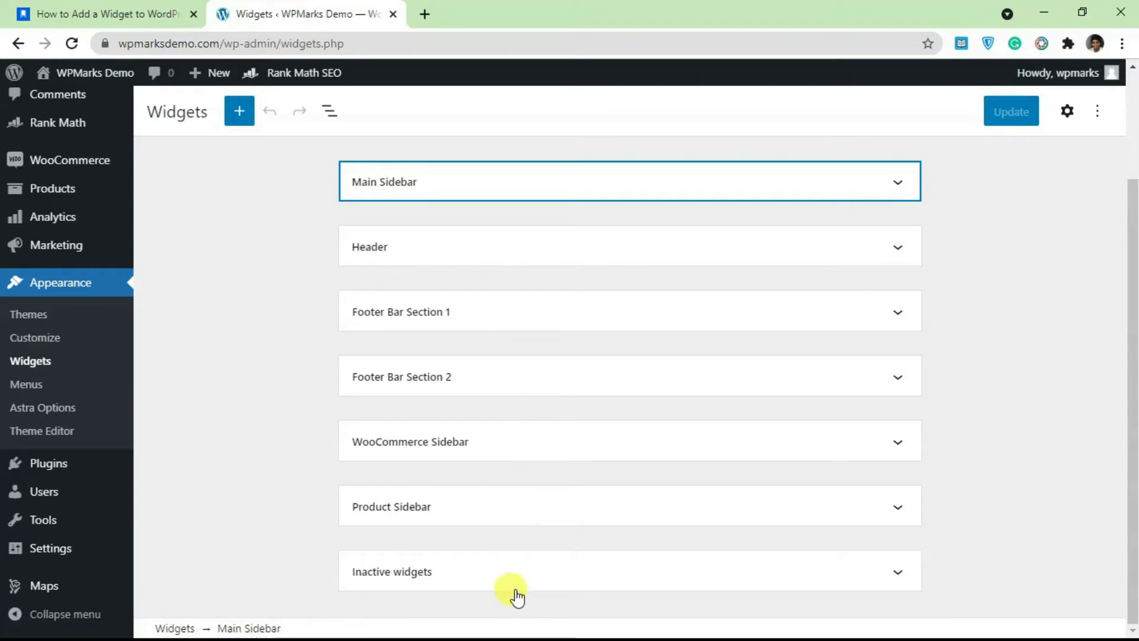
pyautogui.scroll(2, 514, 237)
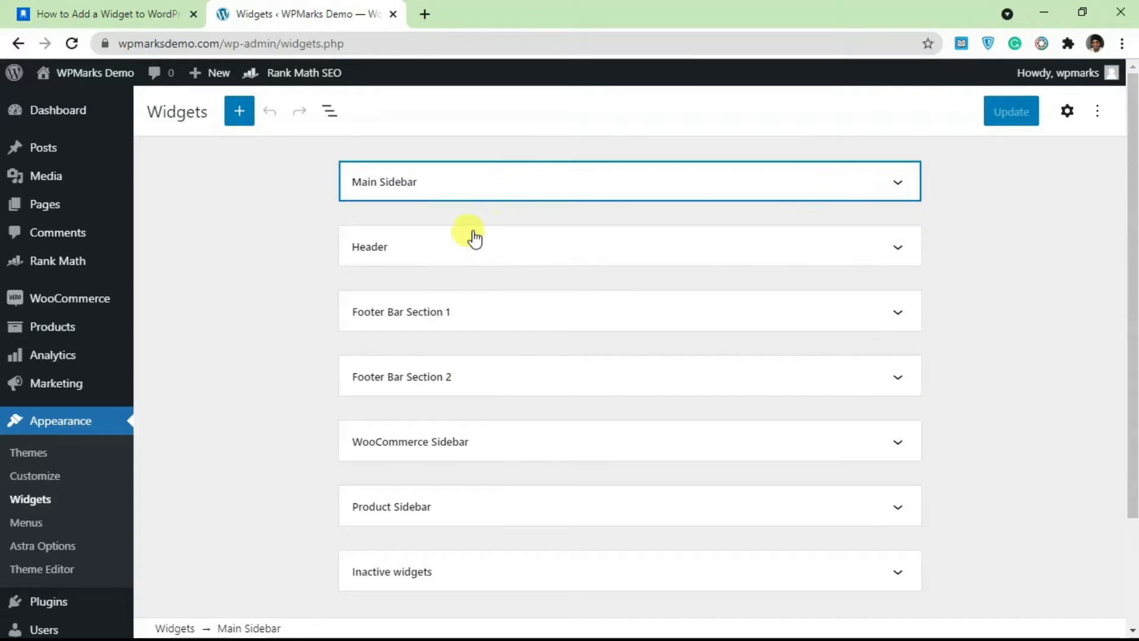
# Expand the Main Sidebar widget area to view its widgets.
pyautogui.click(898, 187)
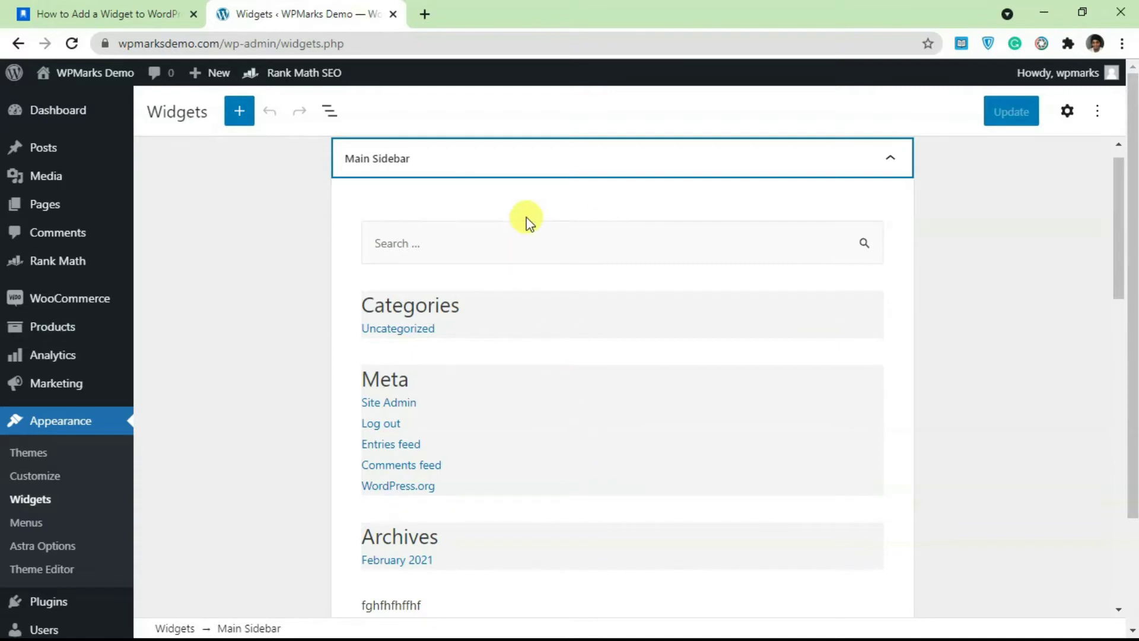
pyautogui.scroll(-2, 641, 338)
pyautogui.scroll(2, 834, 267)
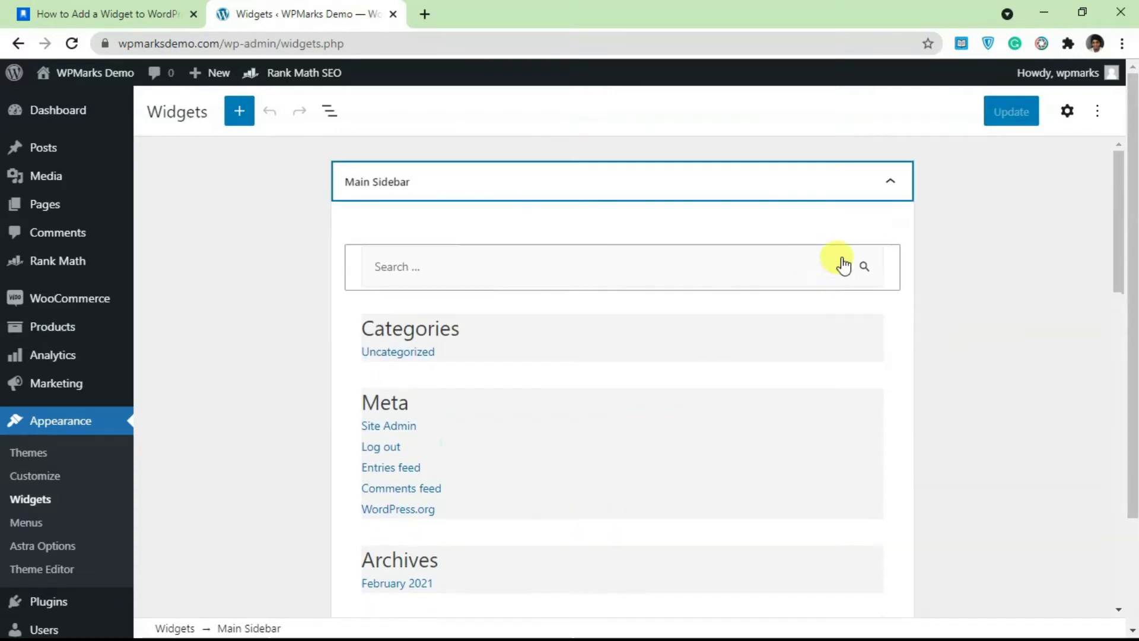
pyautogui.scroll(-4, 580, 399)
pyautogui.scroll(4, 574, 521)
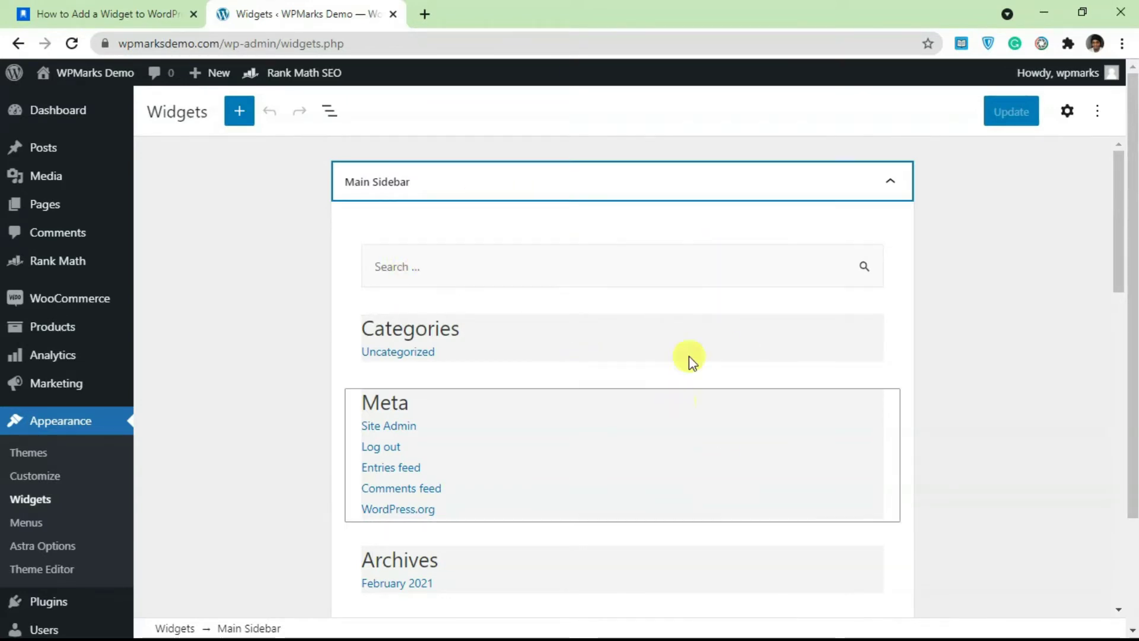
# Select the Search widget and shift it past Archives and Meta to the top of Main Sidebar.
pyautogui.click(501, 268)
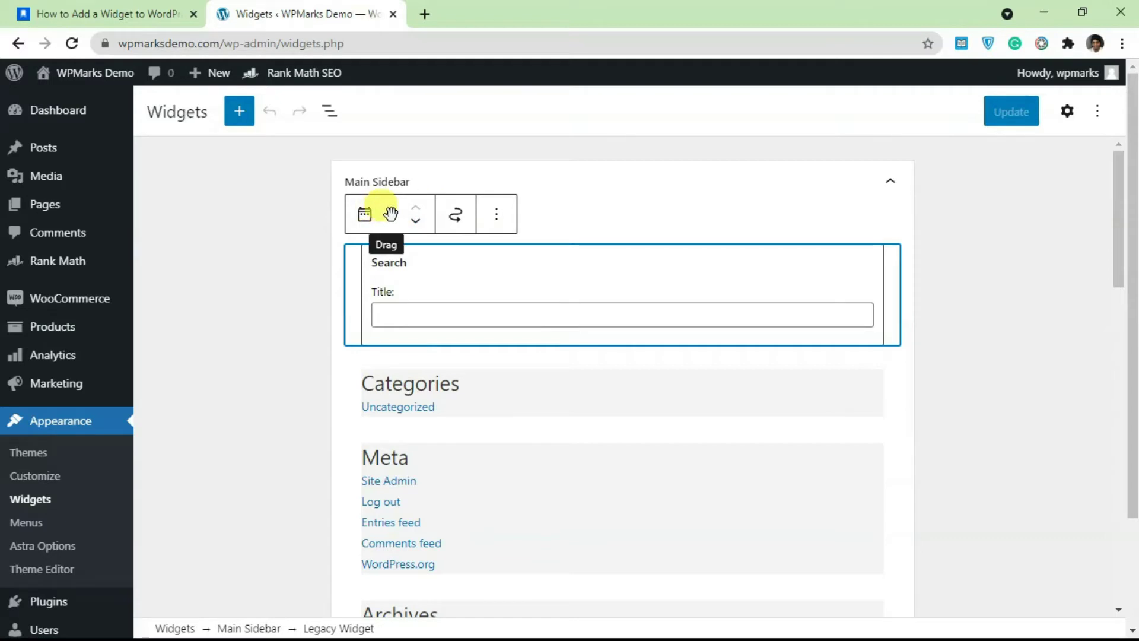
pyautogui.moveTo(389, 217); pyautogui.dragTo(418, 267)
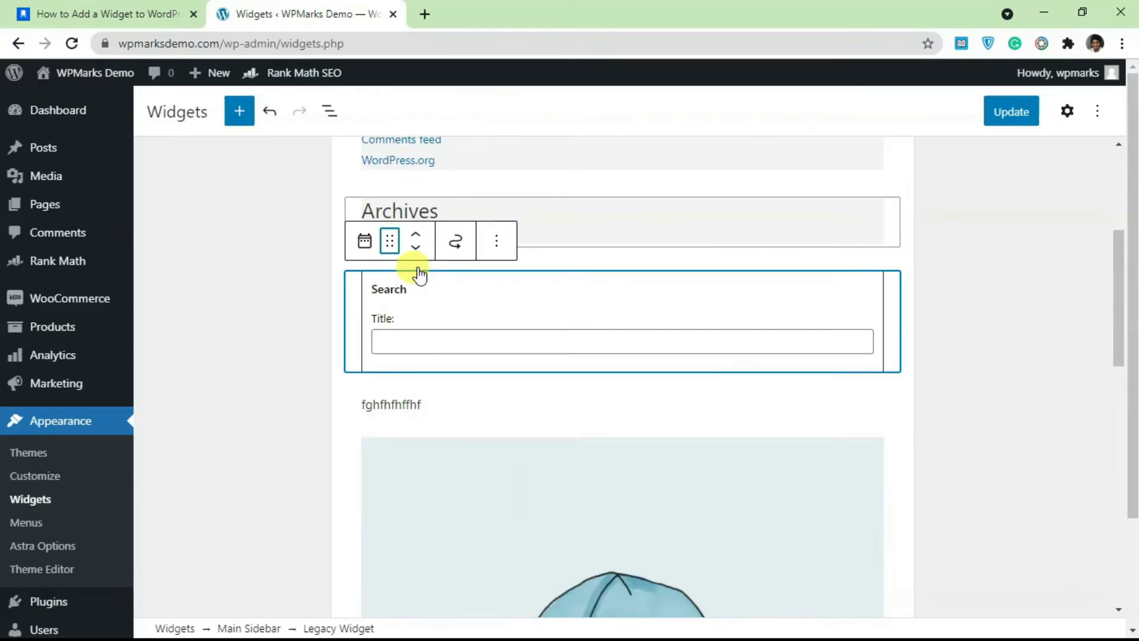
pyautogui.click(416, 236)
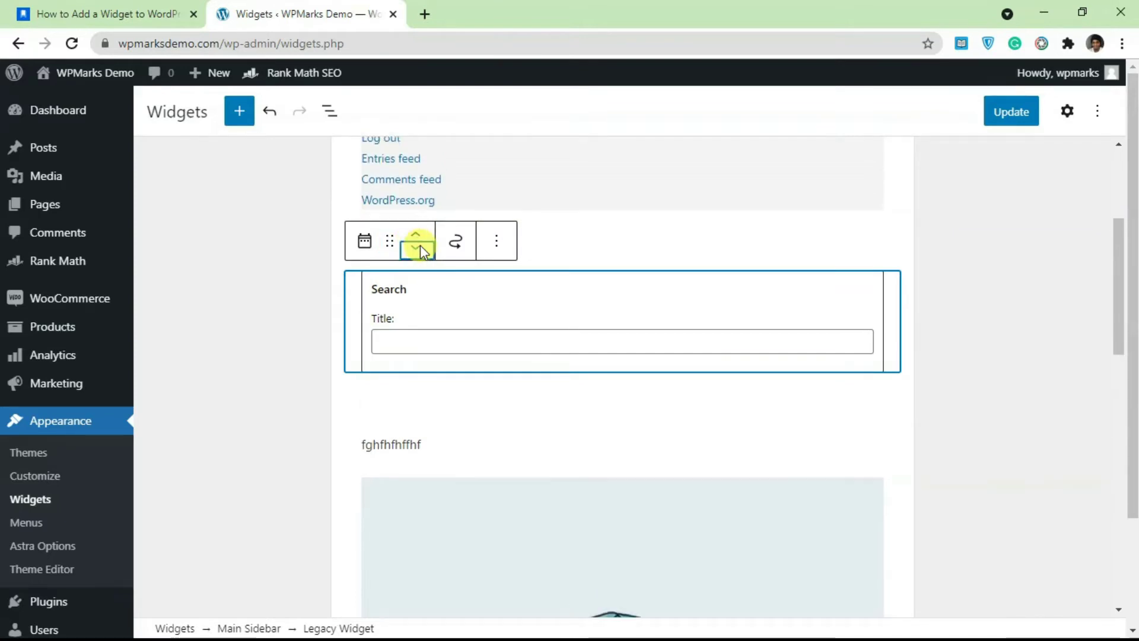
pyautogui.click(420, 244)
pyautogui.click(420, 234)
pyautogui.click(420, 234)
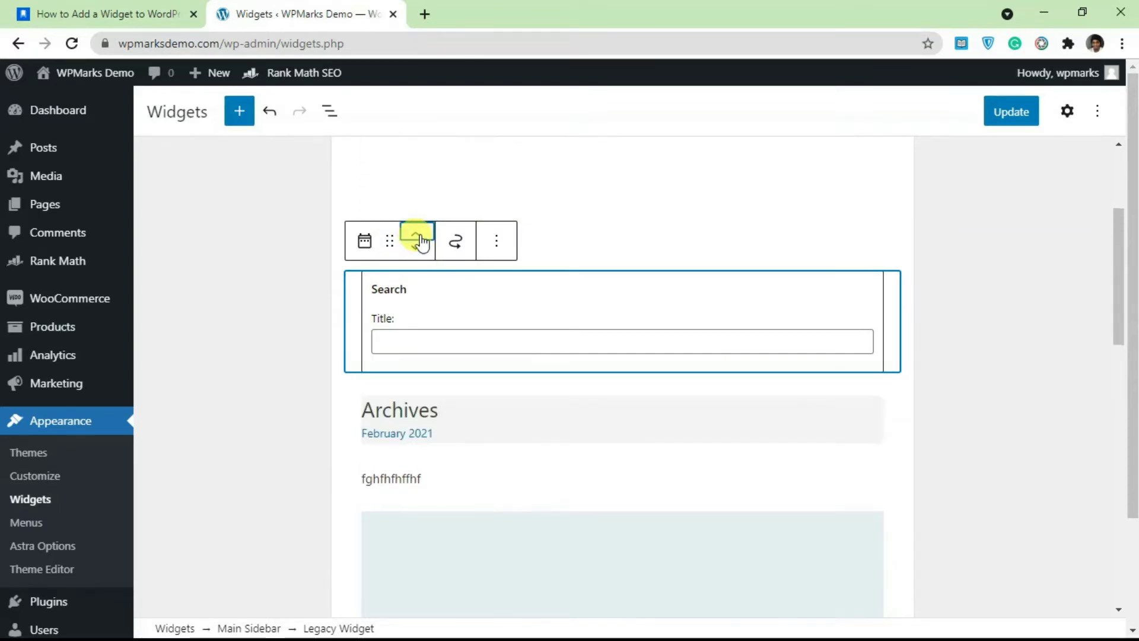
pyautogui.click(420, 234)
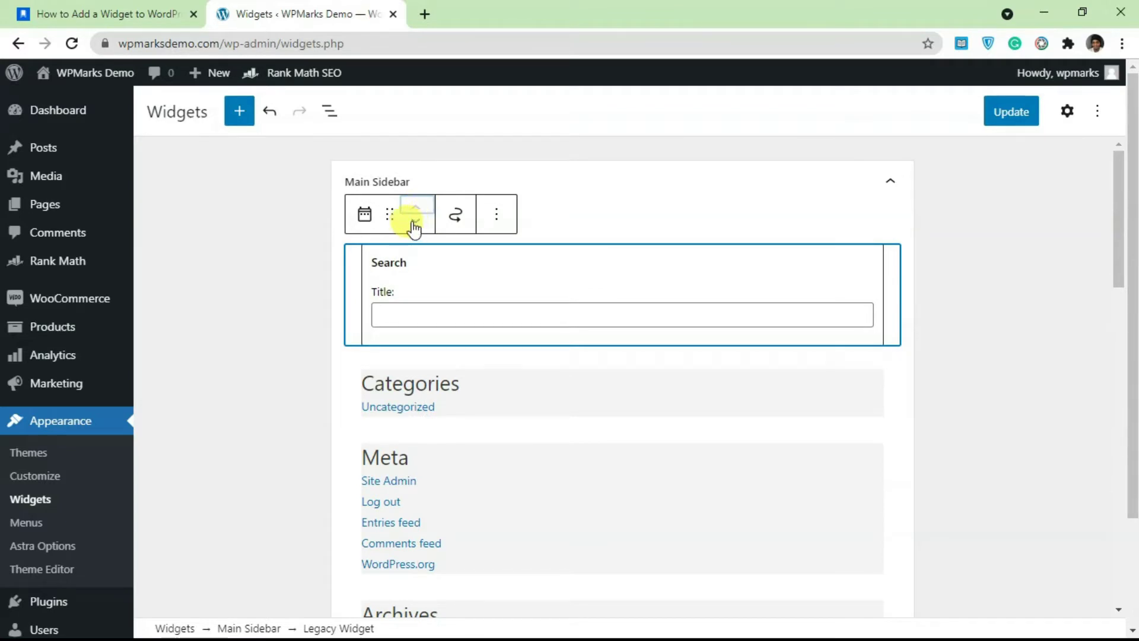
# Move the Search widget out of Main Sidebar into the Header widget area.
pyautogui.moveTo(387, 215); pyautogui.dragTo(368, 212)
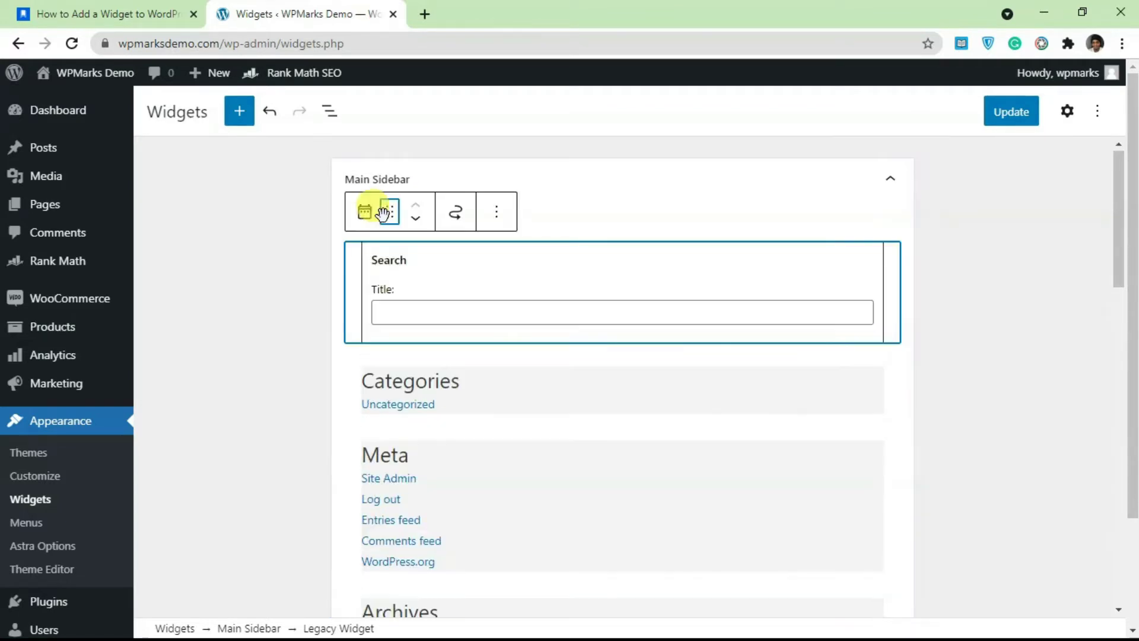
pyautogui.click(457, 215)
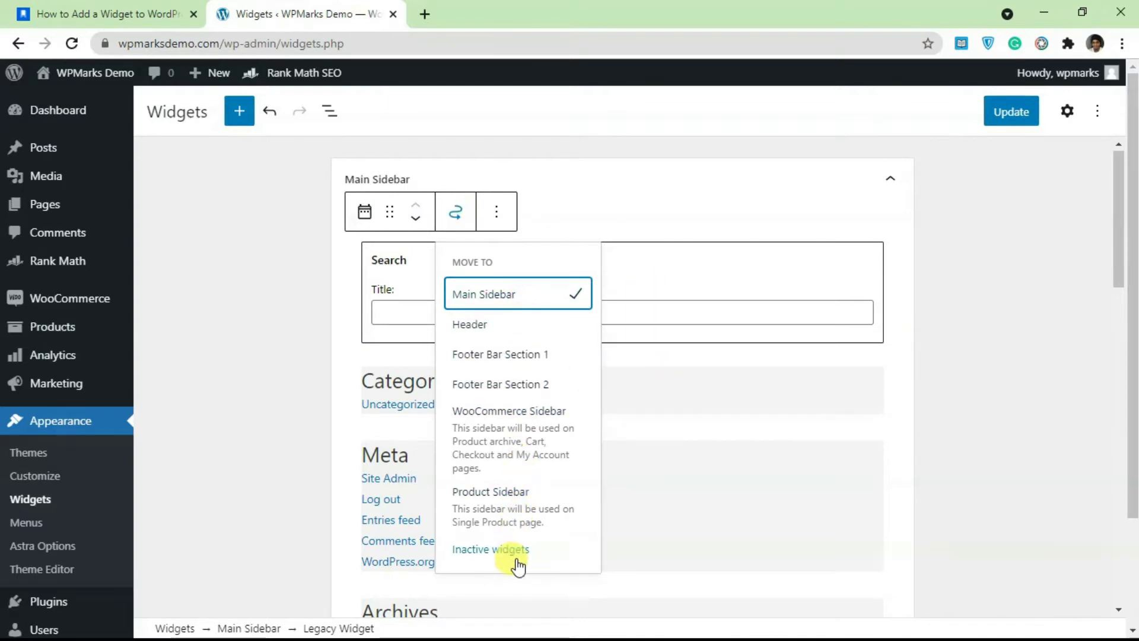
pyautogui.click(485, 327)
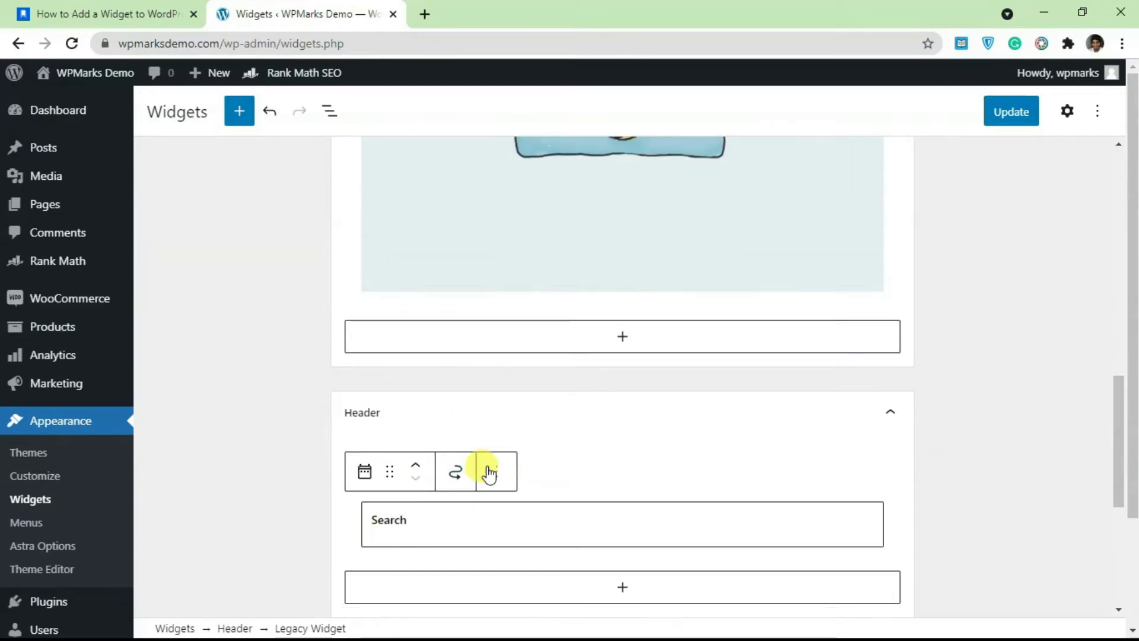
# Collapse Header, then select Main Sidebar's Categories widget and use its Options (⋮) menu.
pyautogui.click(891, 413)
pyautogui.scroll(10, 686, 397)
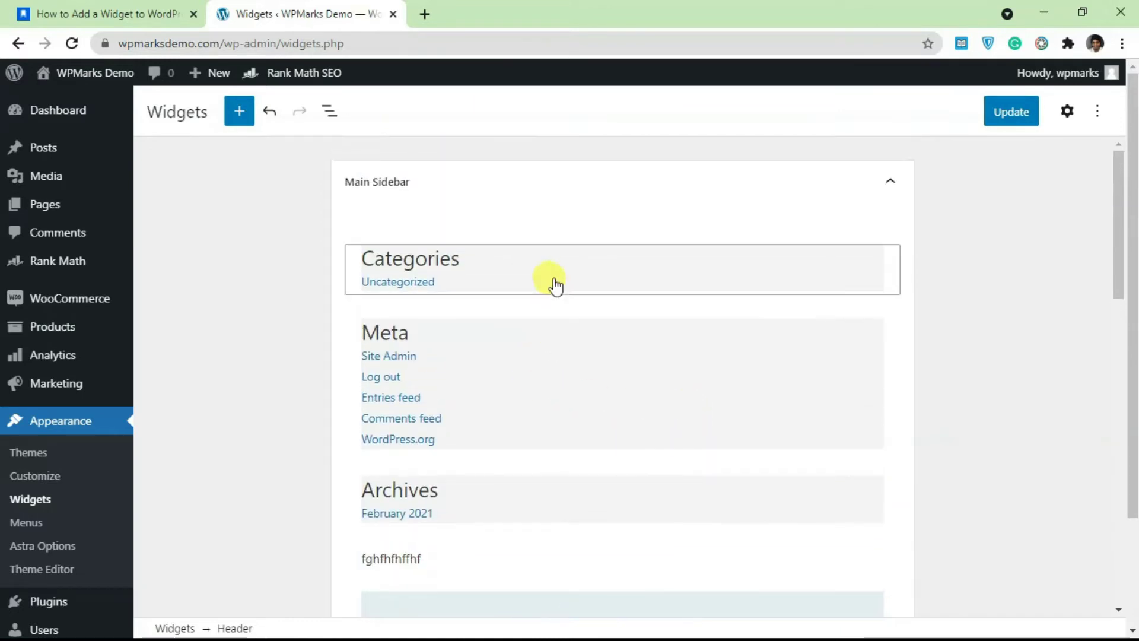
pyautogui.click(555, 285)
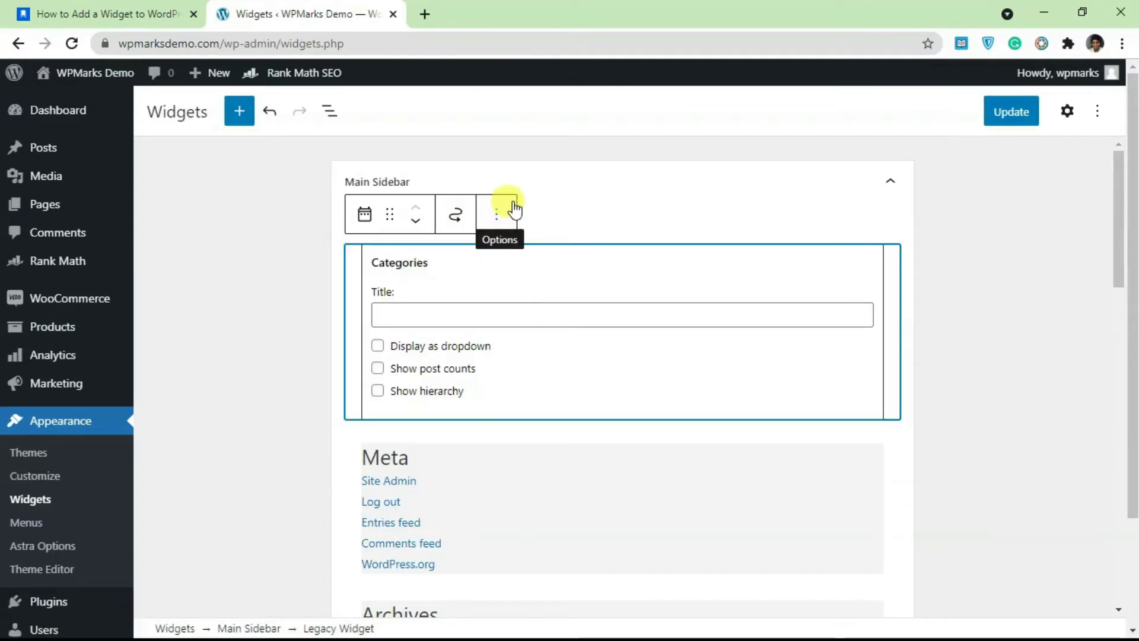
pyautogui.click(497, 216)
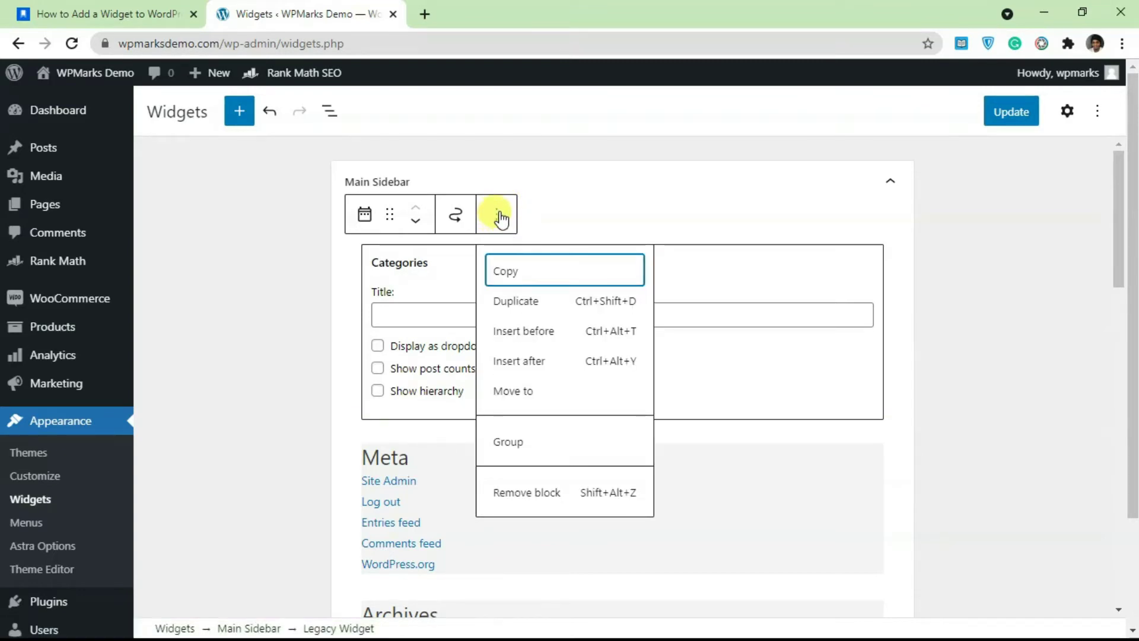
pyautogui.click(511, 270)
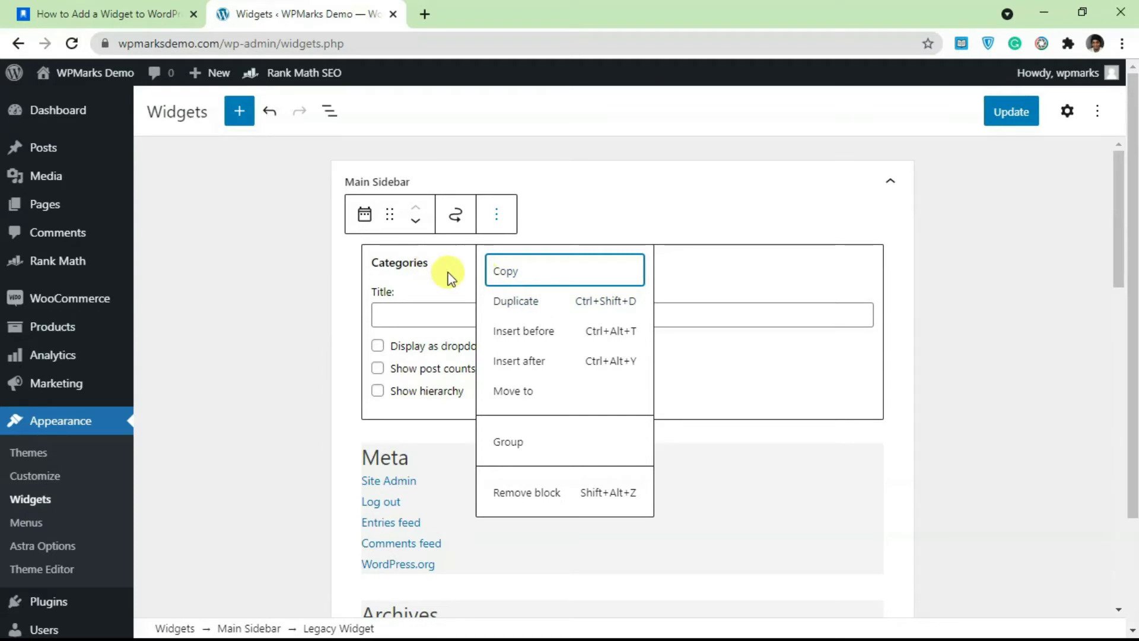
# Dismiss the Categories actions menu and expand the Header widget area.
pyautogui.click(388, 298)
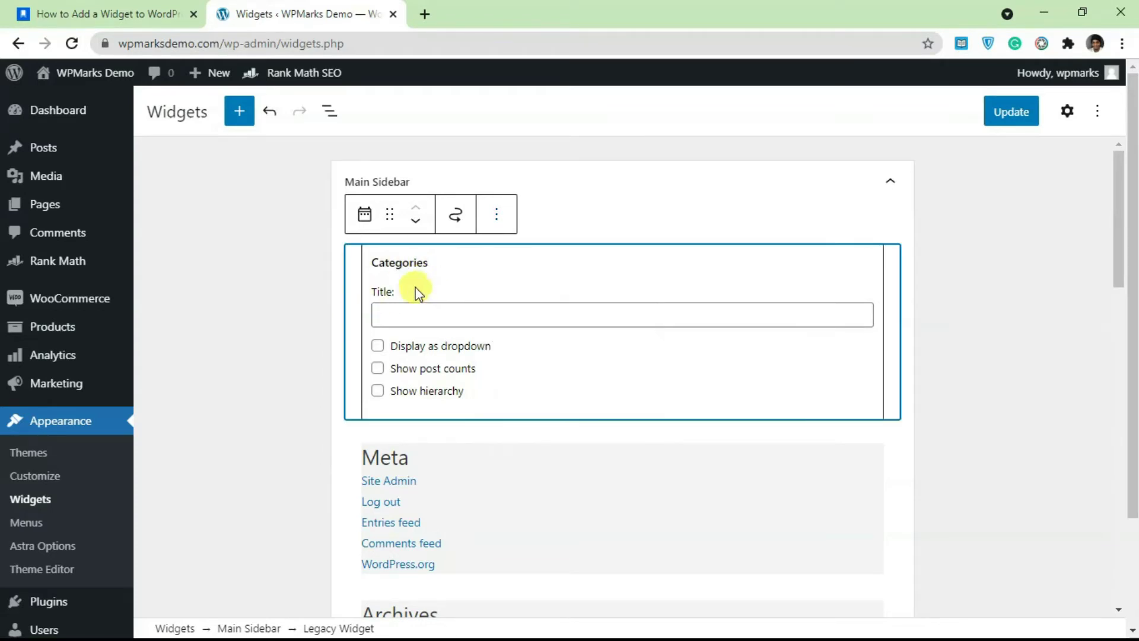
pyautogui.scroll(-3, 445, 296)
pyautogui.scroll(3, 445, 296)
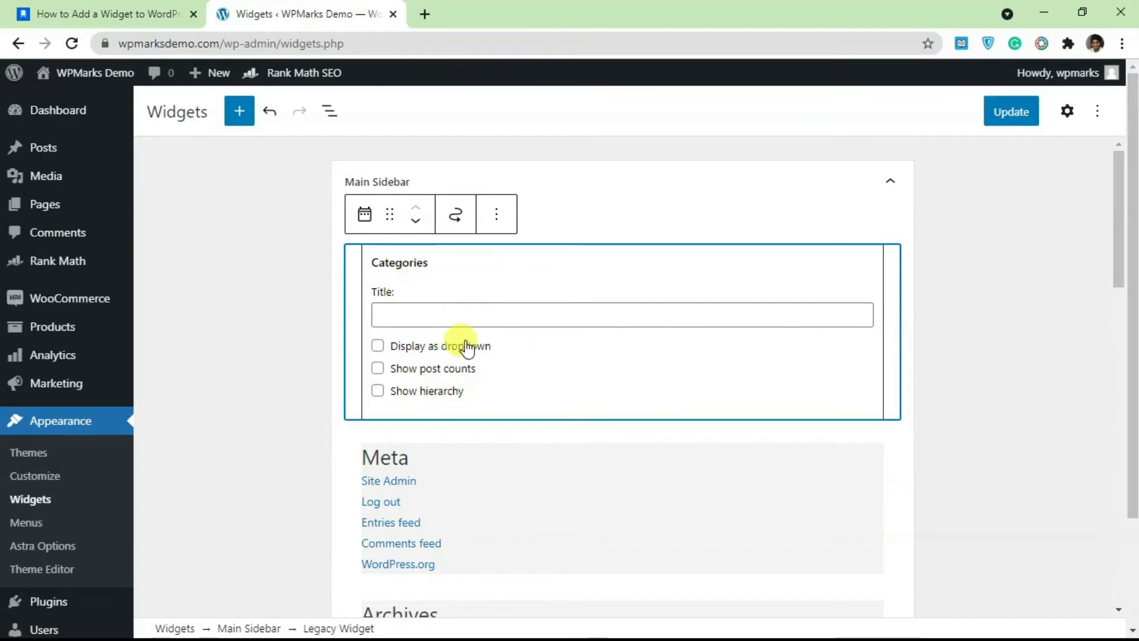
pyautogui.scroll(-10, 468, 292)
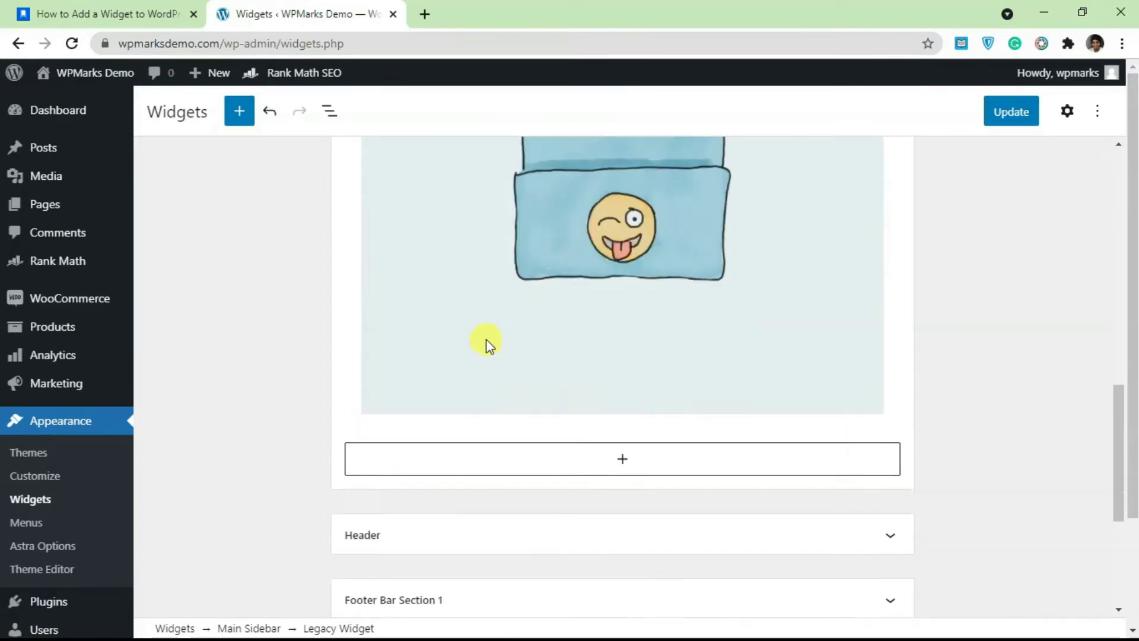
pyautogui.scroll(-5, 486, 339)
pyautogui.click(882, 250)
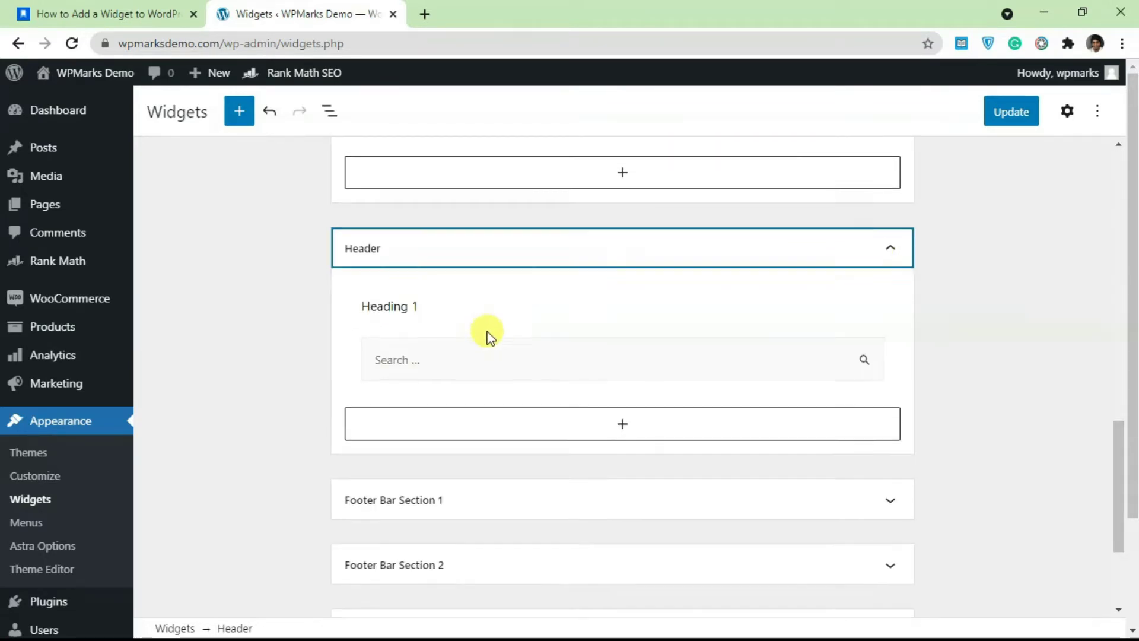
# Expand the empty Footer Bar Section 2 area, then return to the Main Sidebar.
pyautogui.scroll(-3, 487, 336)
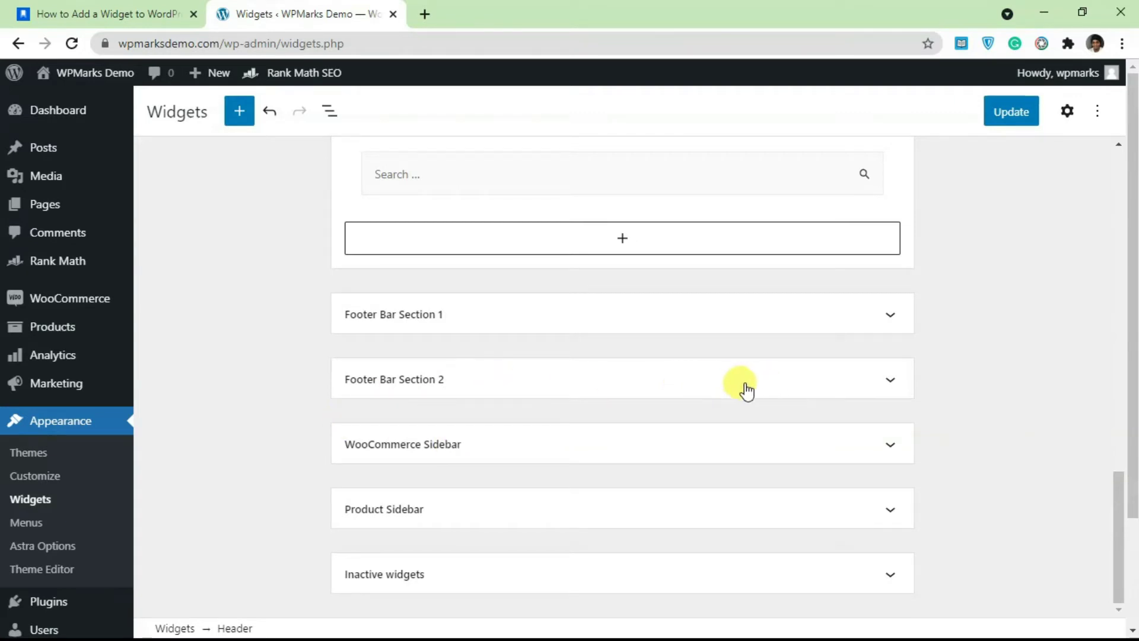
pyautogui.click(880, 384)
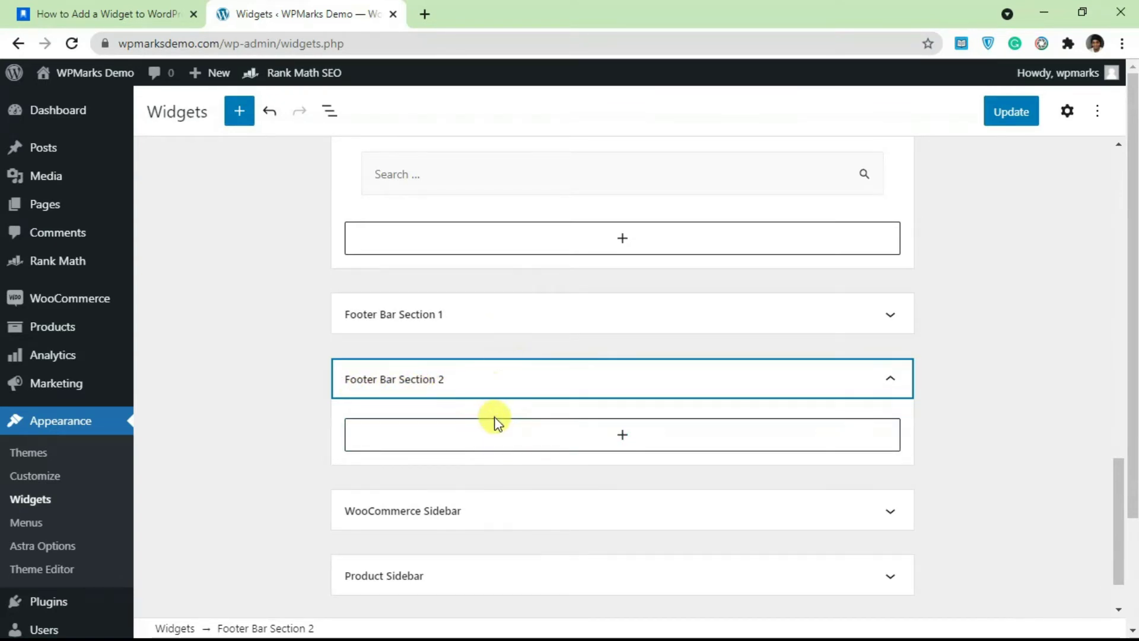
pyautogui.scroll(15, 493, 420)
pyautogui.scroll(3, 453, 283)
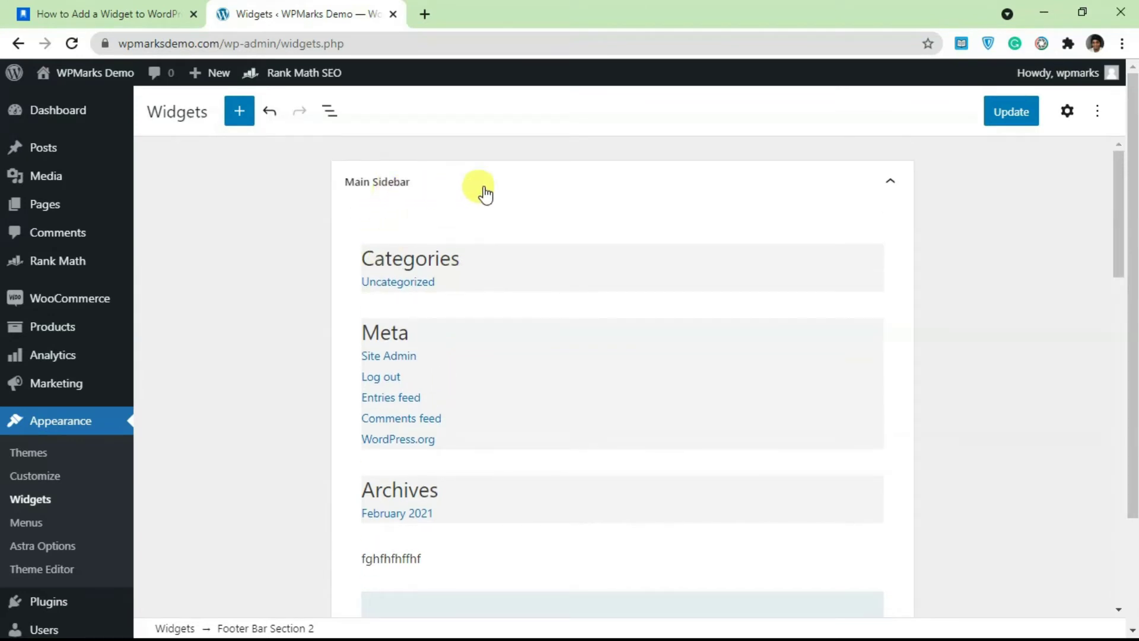
pyautogui.scroll(-1, 457, 394)
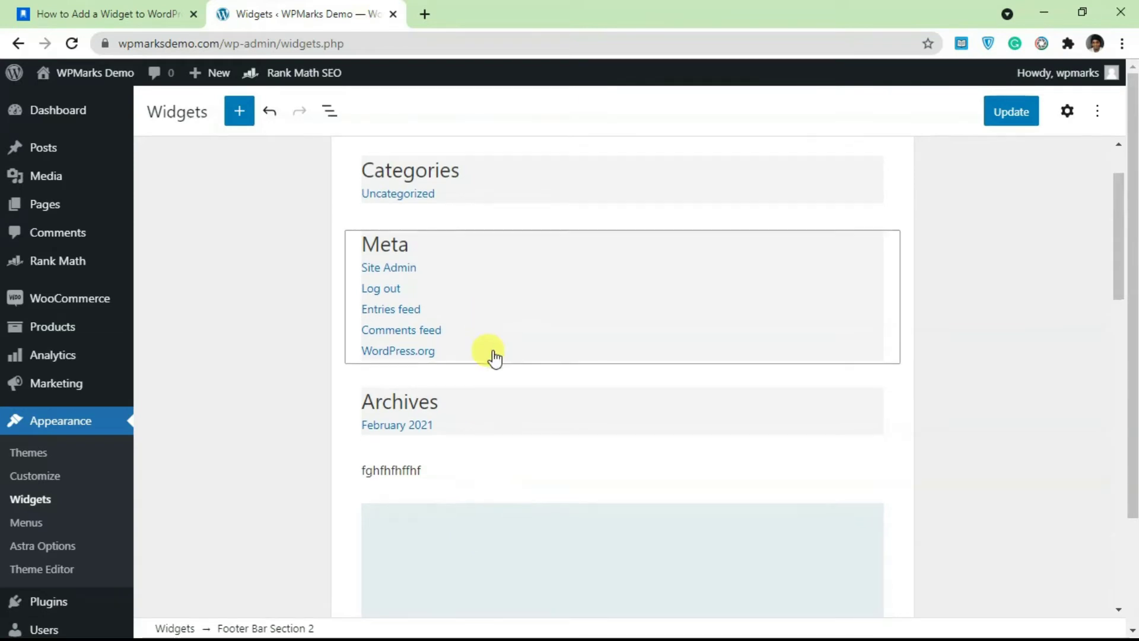
pyautogui.scroll(-10, 492, 353)
pyautogui.scroll(1, 572, 234)
pyautogui.scroll(-1, 594, 297)
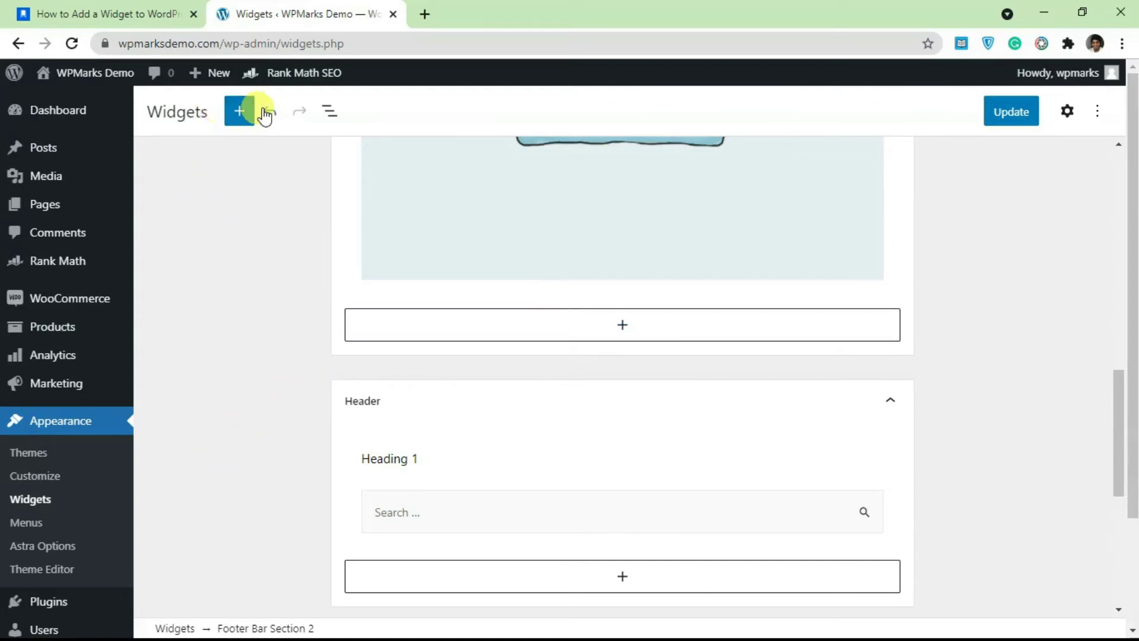
# Open the full block library from the appender below the beanie image and browse it.
pyautogui.click(619, 327)
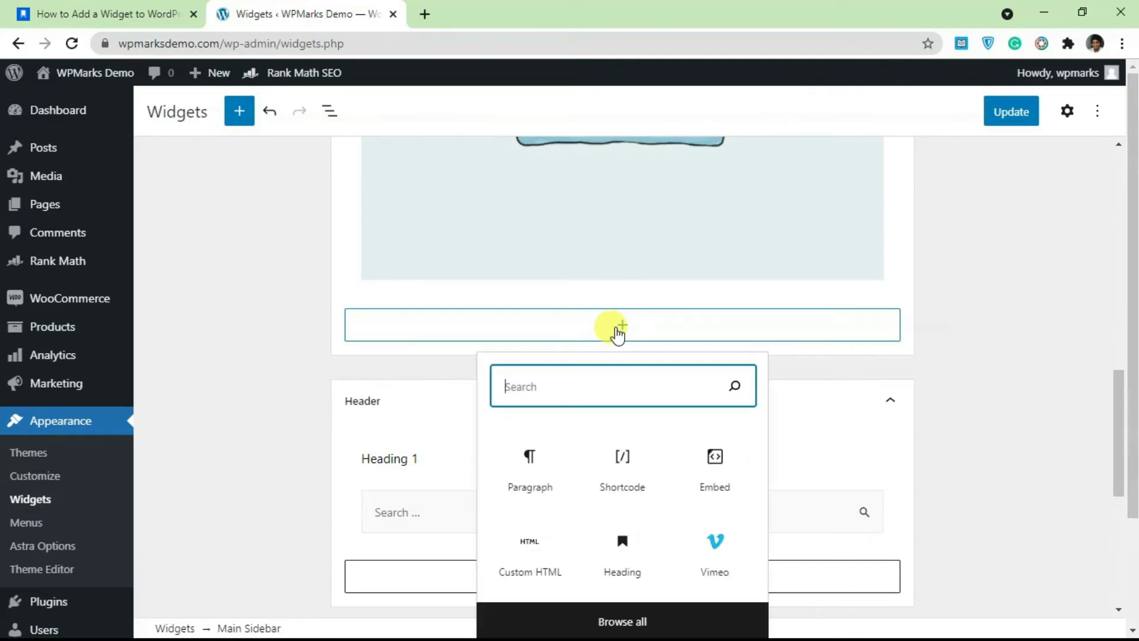
pyautogui.scroll(-1, 545, 501)
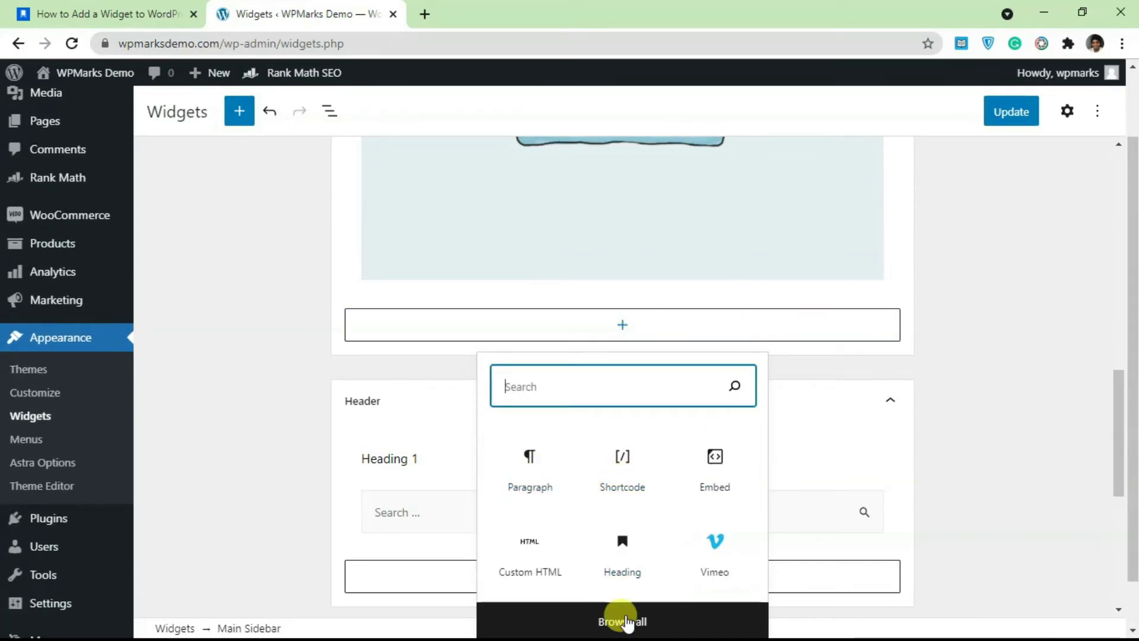
pyautogui.click(625, 618)
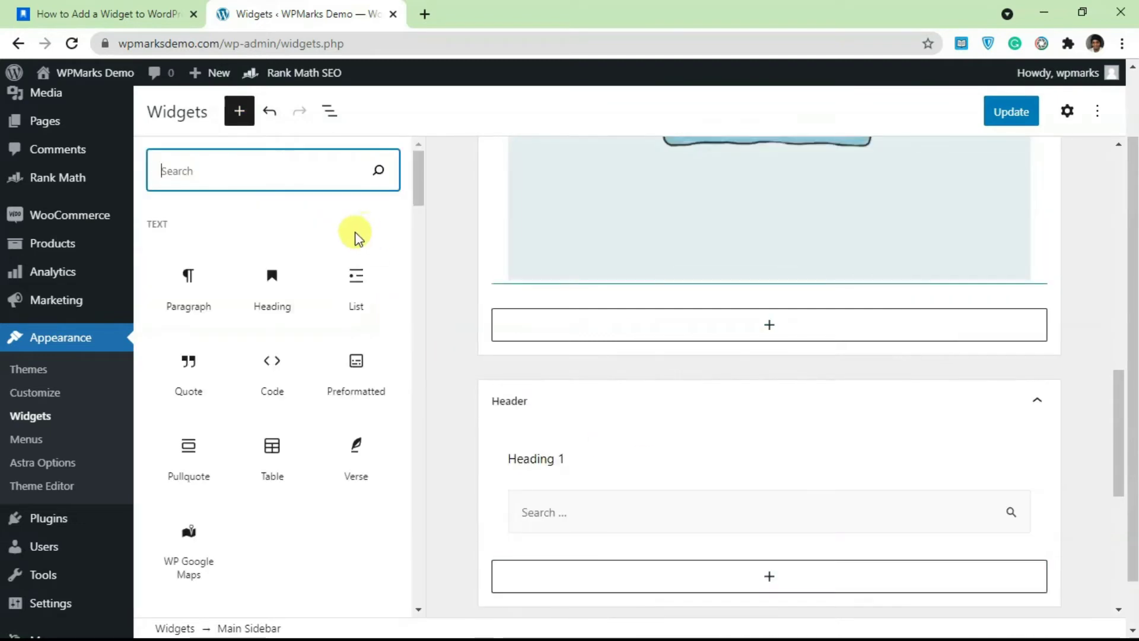
pyautogui.scroll(-4, 356, 237)
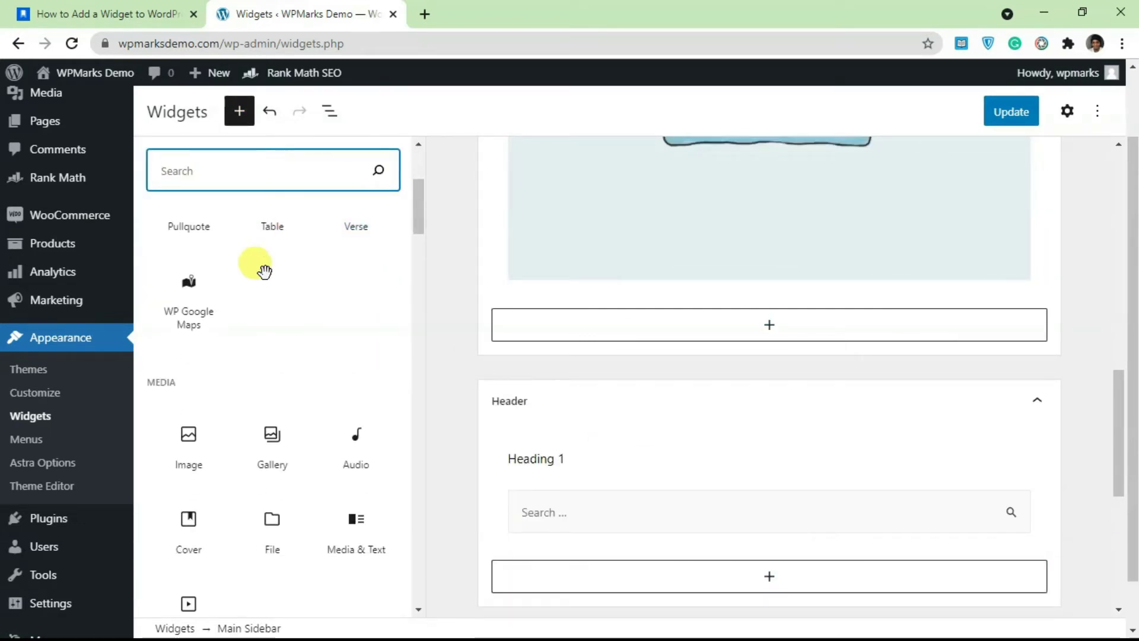
pyautogui.scroll(-5, 268, 322)
pyautogui.scroll(4, 265, 344)
pyautogui.scroll(-1, 267, 337)
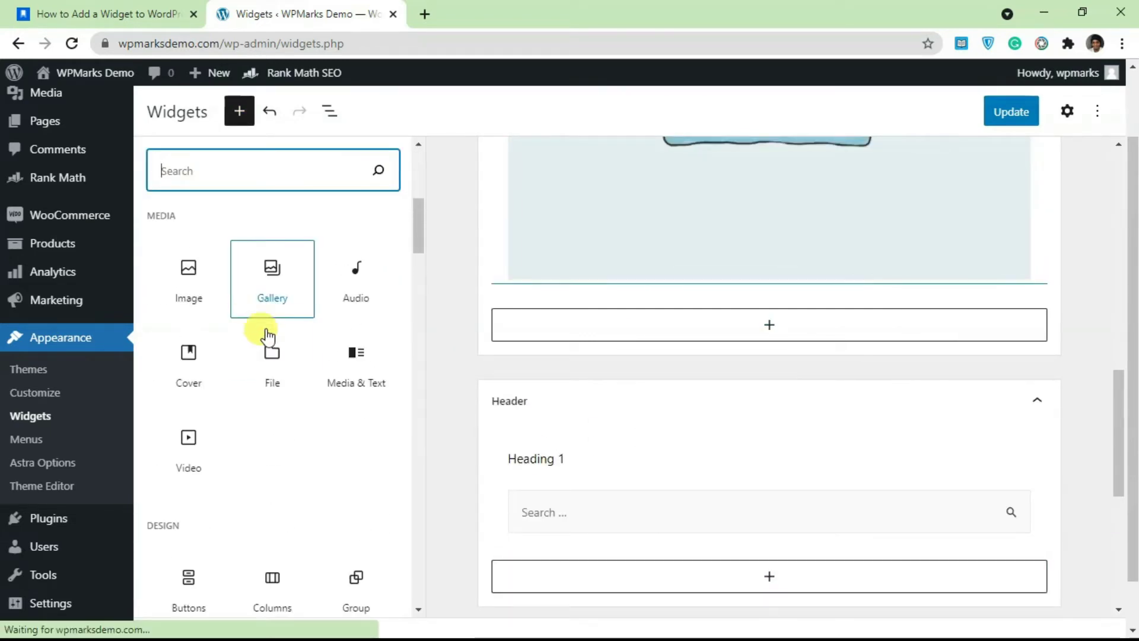
pyautogui.scroll(4, 267, 336)
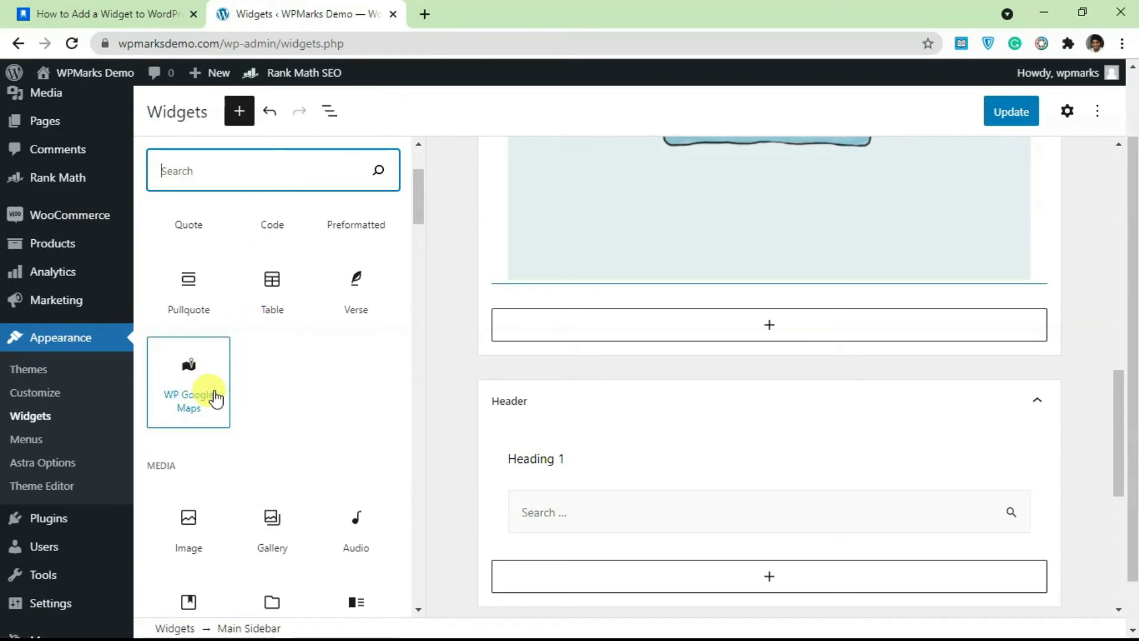
pyautogui.scroll(3, 199, 381)
pyautogui.scroll(-2, 293, 419)
pyautogui.scroll(2, 295, 416)
pyautogui.scroll(-1, 295, 416)
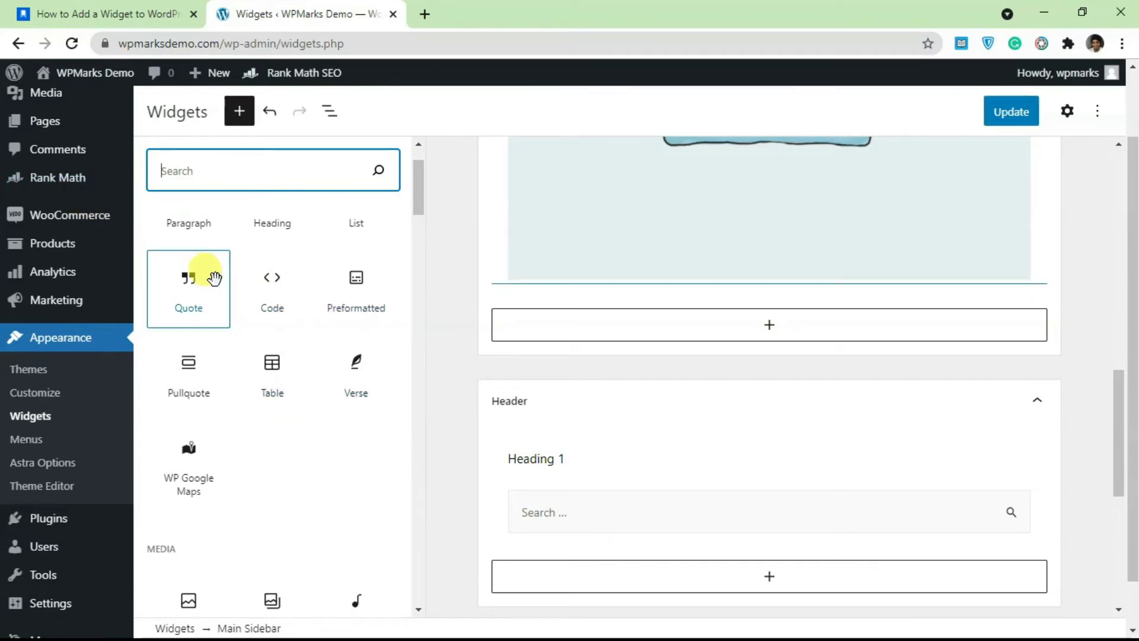
pyautogui.scroll(-3, 212, 305)
pyautogui.scroll(-4, 211, 323)
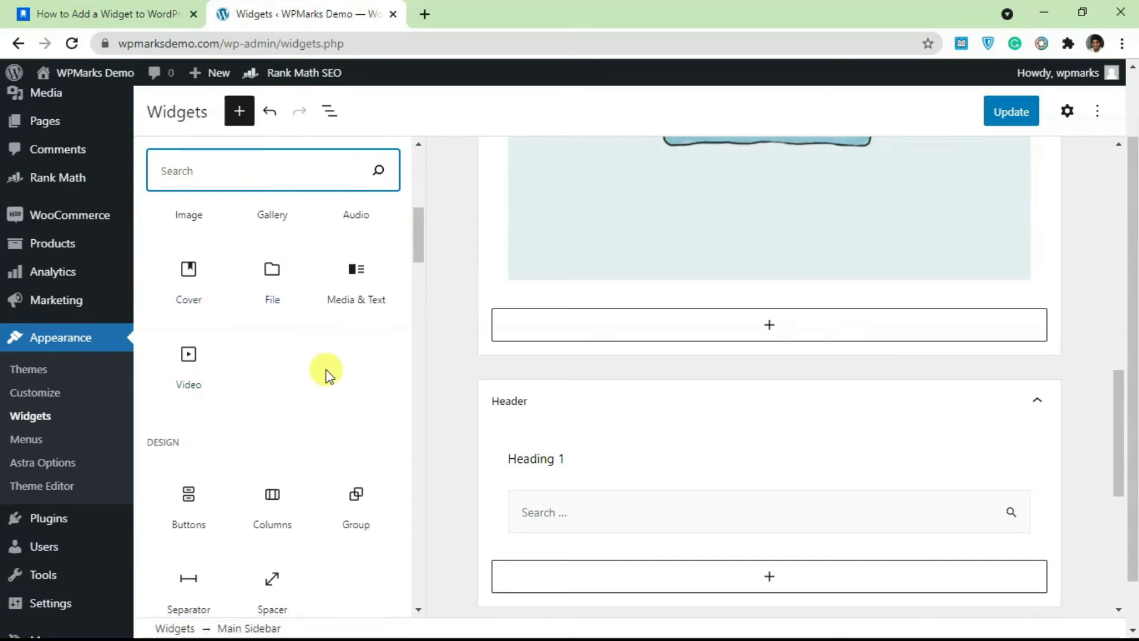
pyautogui.scroll(-1, 279, 398)
pyautogui.scroll(9, 305, 364)
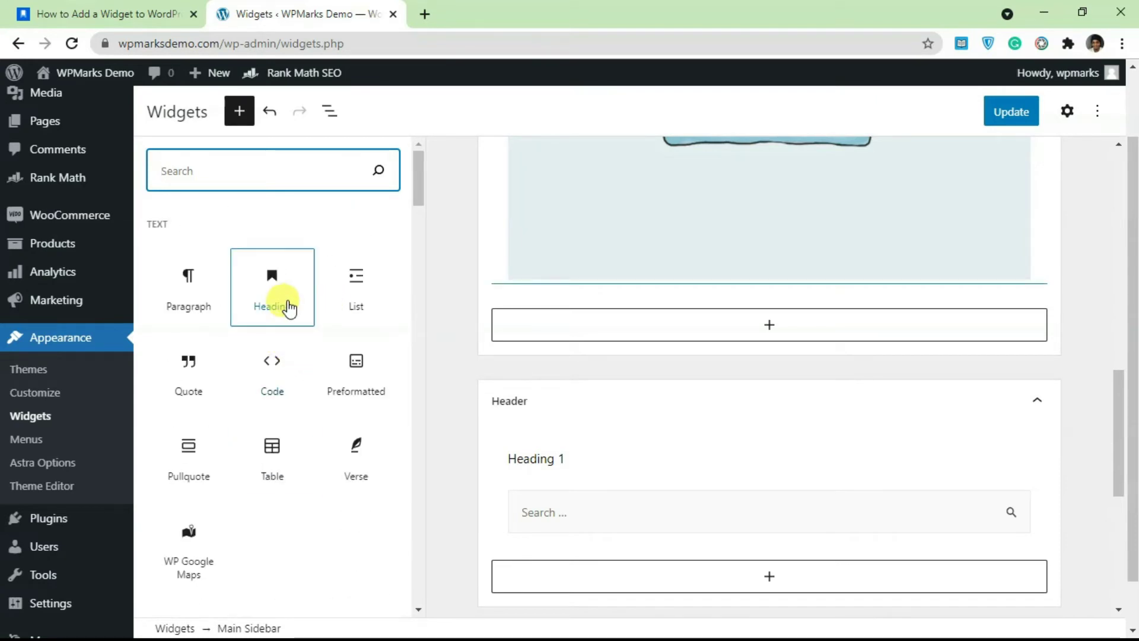
pyautogui.scroll(4, 594, 255)
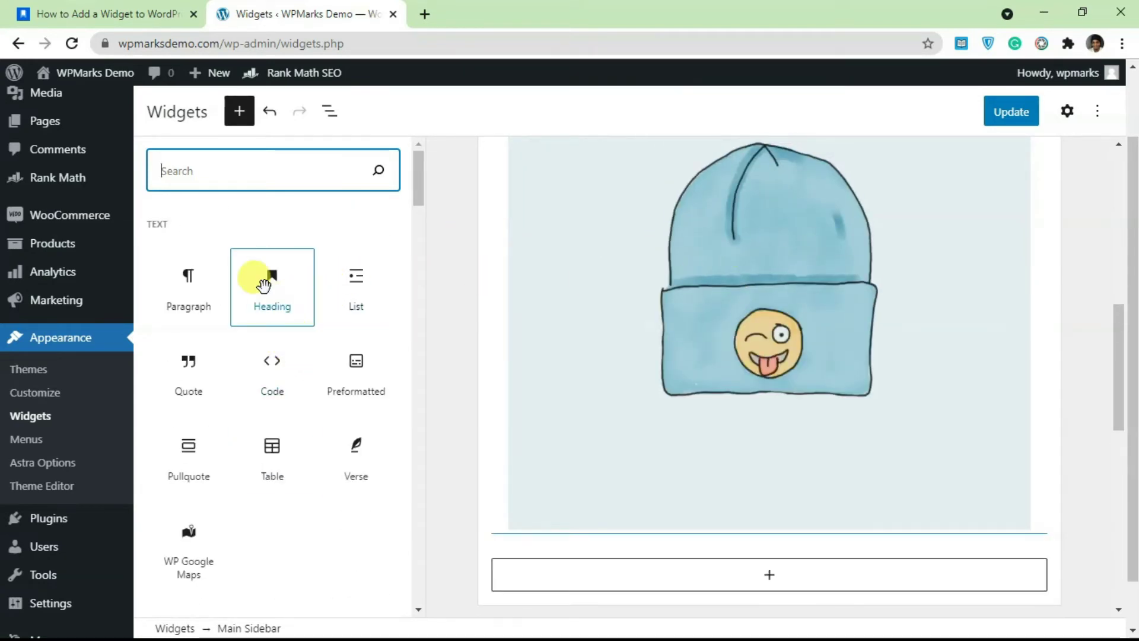
# Insert a Heading block below the beanie image and type 'heading' into it.
pyautogui.click(264, 287)
pyautogui.scroll(-3, 580, 382)
pyautogui.click(579, 435)
pyautogui.click(437, 397)
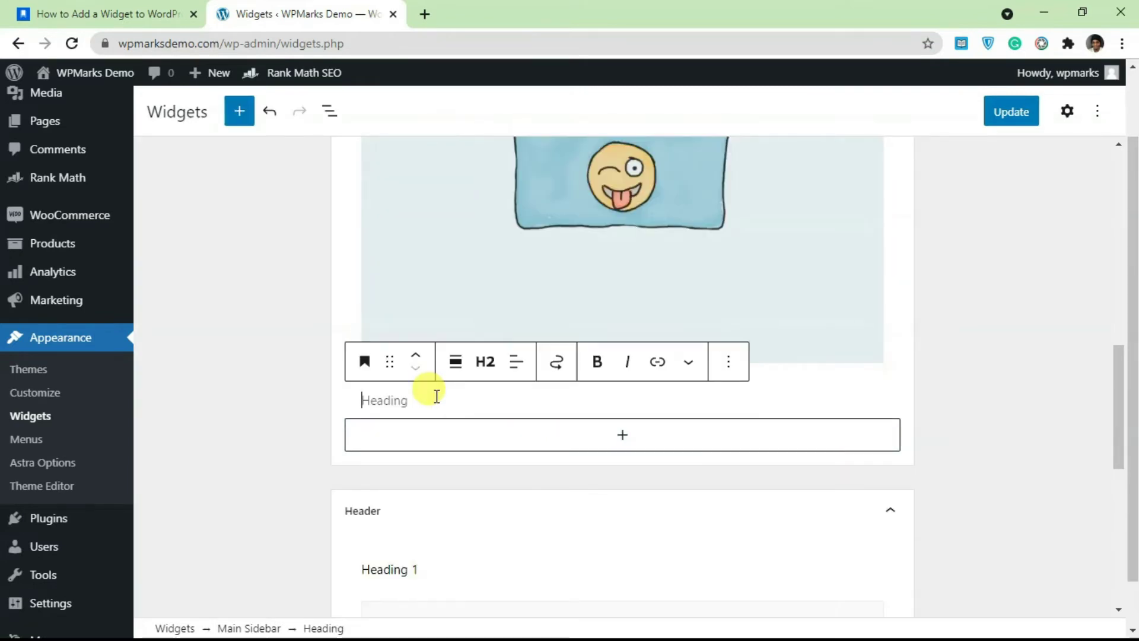
pyautogui.write('head')
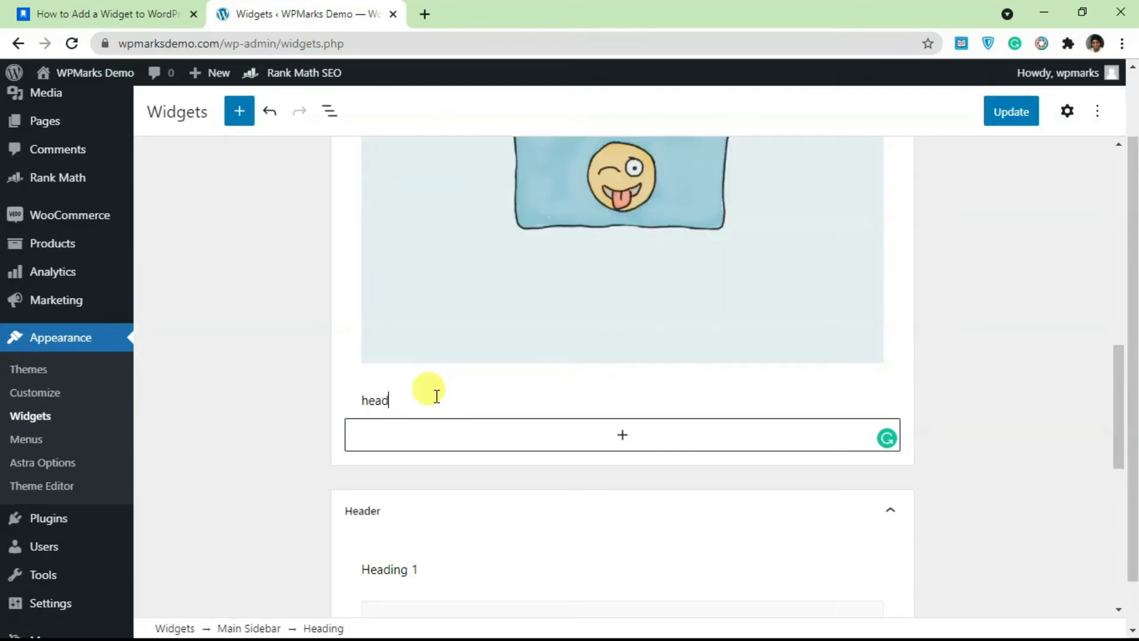
pyautogui.write('ing')
pyautogui.click(979, 348)
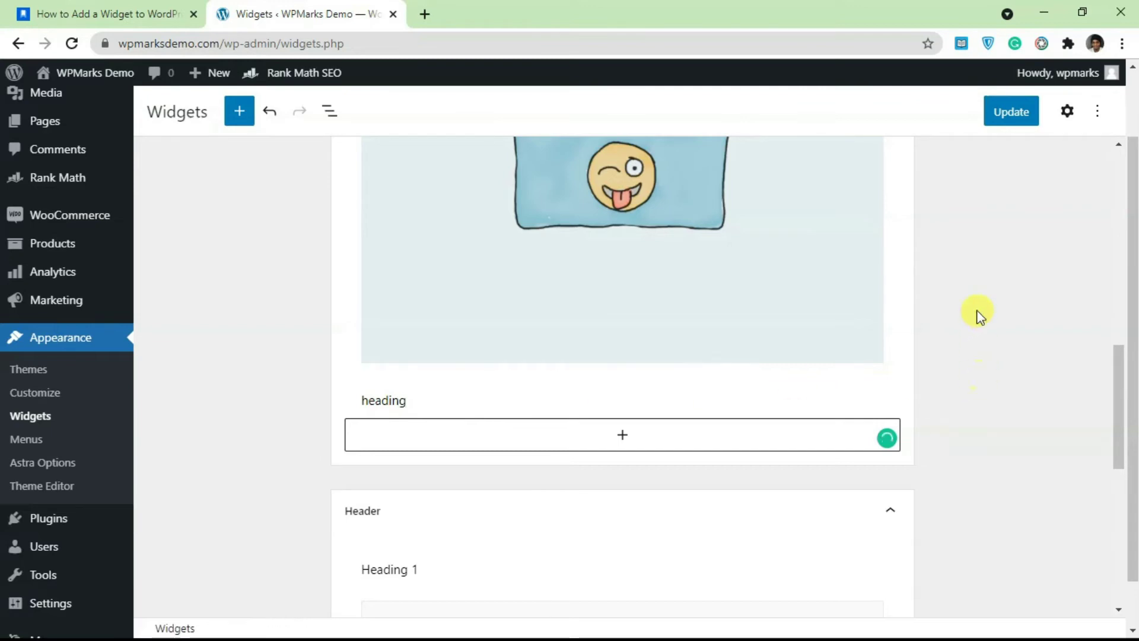
# Show the settings sidebar's Block tab and select the Meta widget to view its Title field.
pyautogui.scroll(4, 1056, 243)
pyautogui.scroll(8, 613, 300)
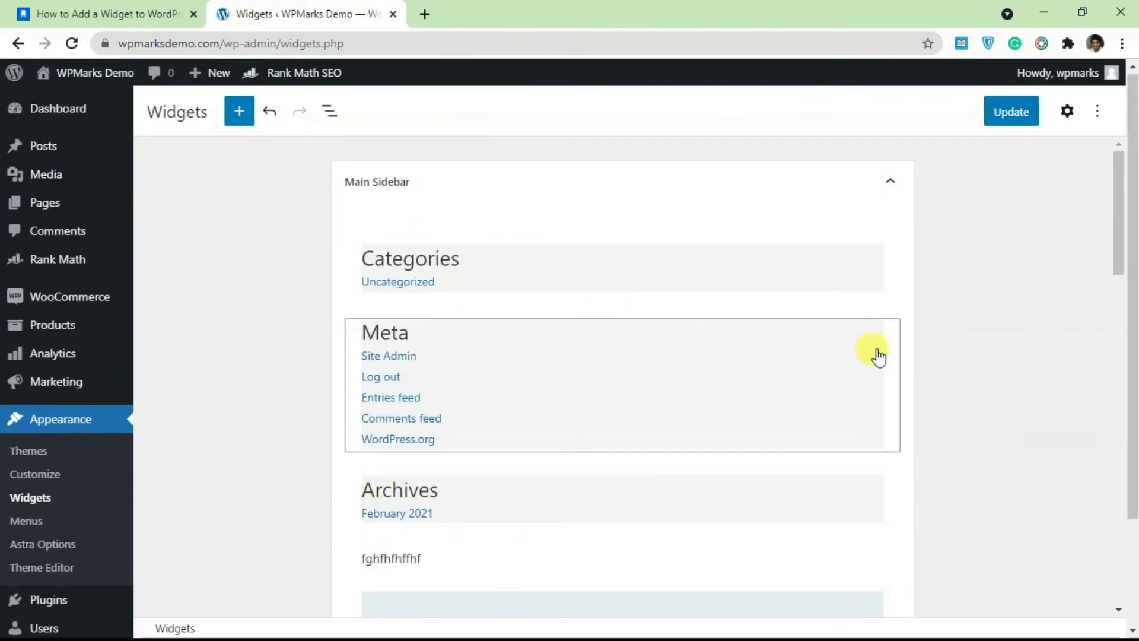
pyautogui.scroll(-1, 567, 287)
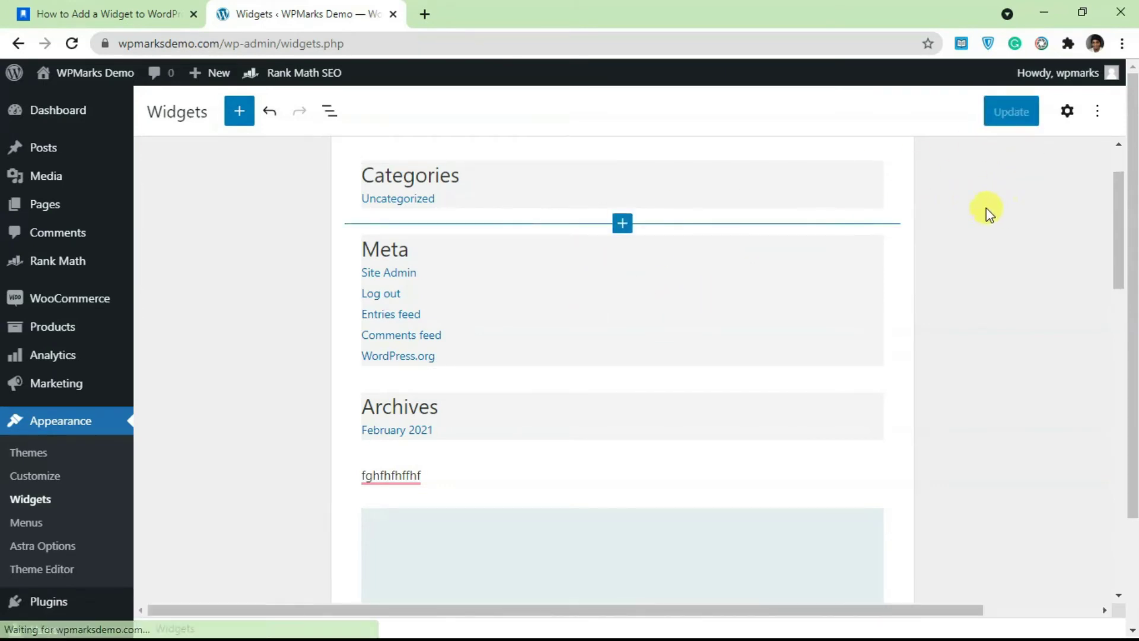
pyautogui.click(1078, 117)
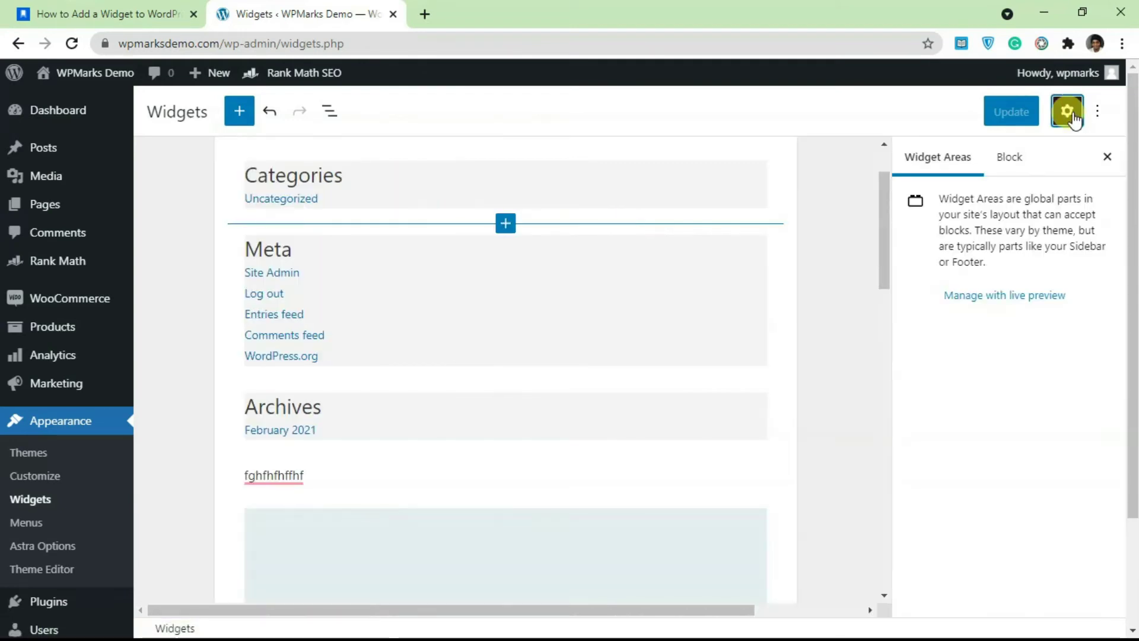
pyautogui.click(1029, 166)
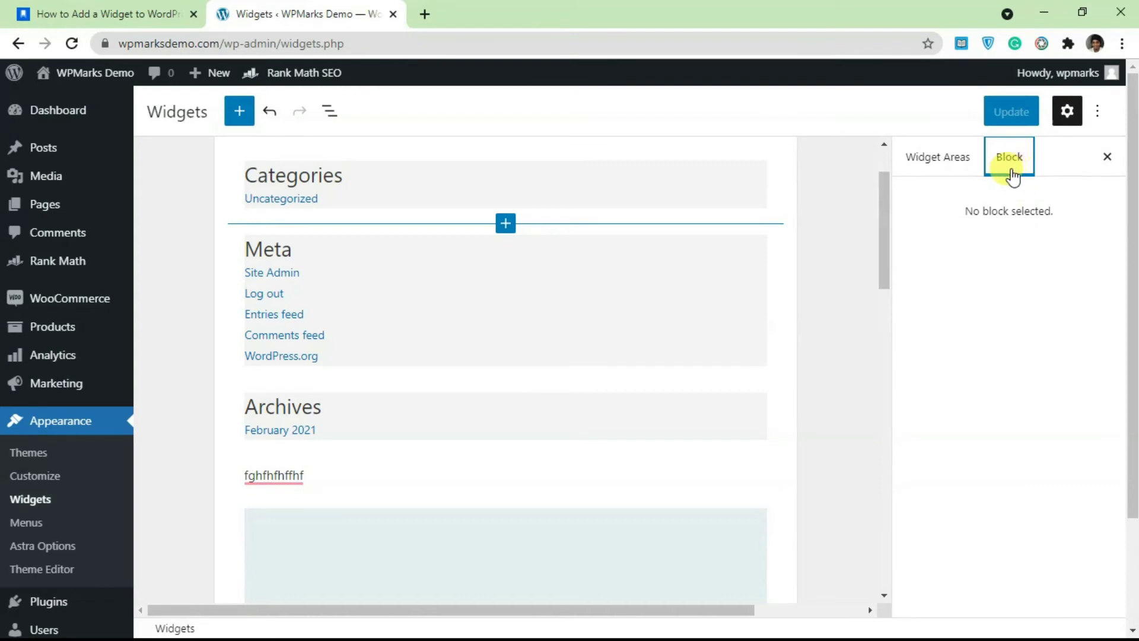
pyautogui.click(410, 289)
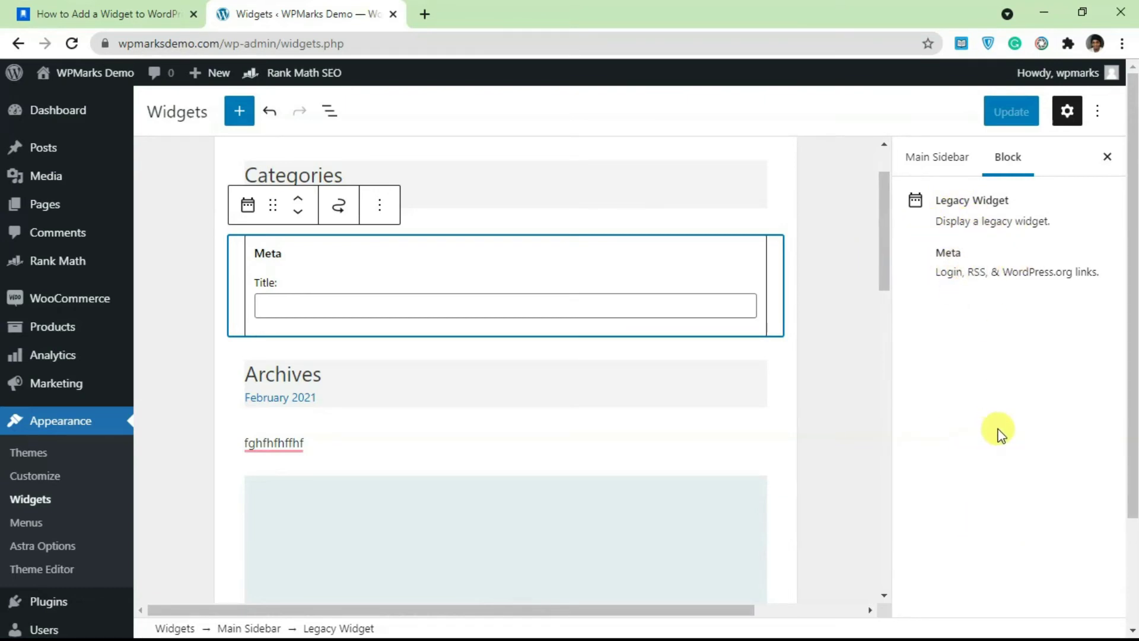
# Give the beanie image block the Rounded style.
pyautogui.scroll(-5, 483, 389)
pyautogui.click(496, 384)
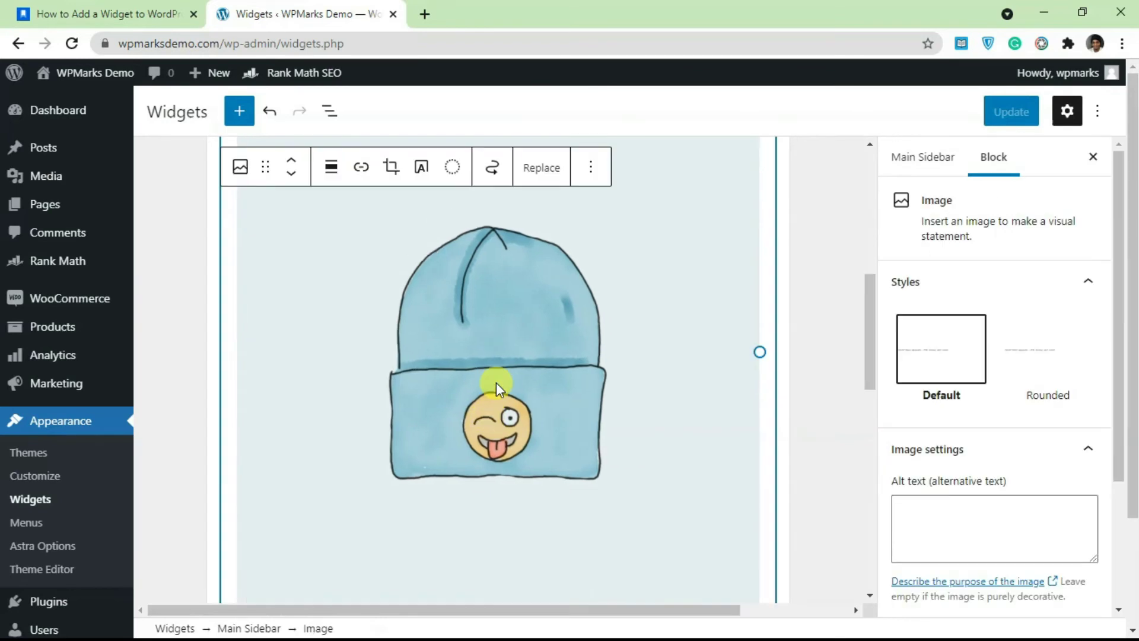
pyautogui.scroll(3, 509, 372)
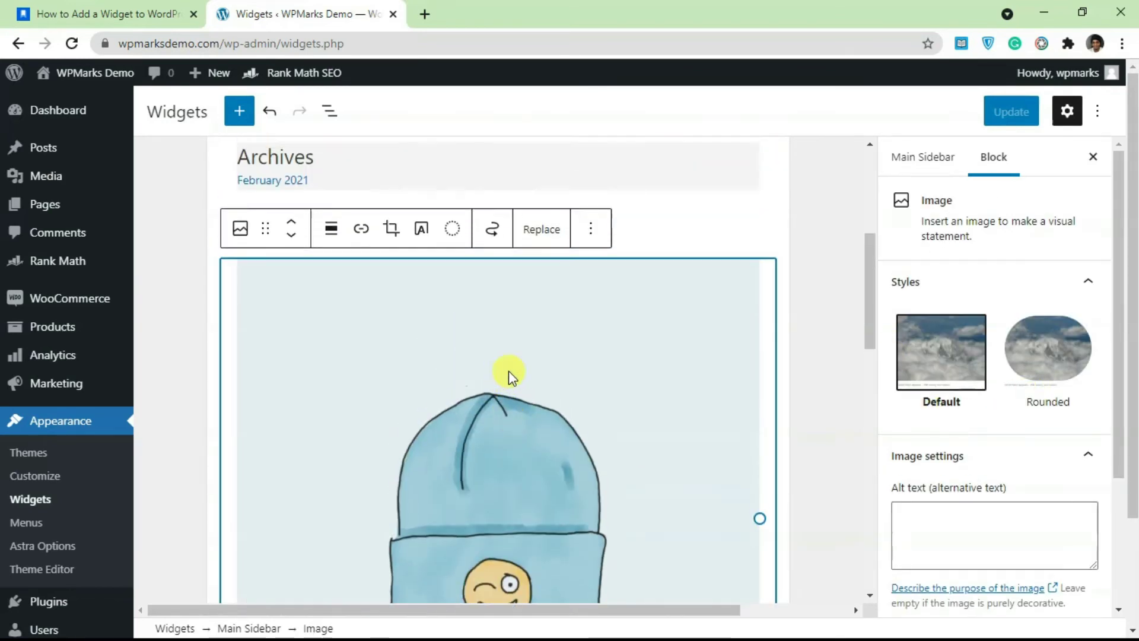
pyautogui.click(1030, 356)
pyautogui.click(958, 356)
pyautogui.click(1079, 359)
# Resize the beanie image from 800 to 577×577 pixels and close the block settings sidebar.
pyautogui.scroll(-3, 969, 366)
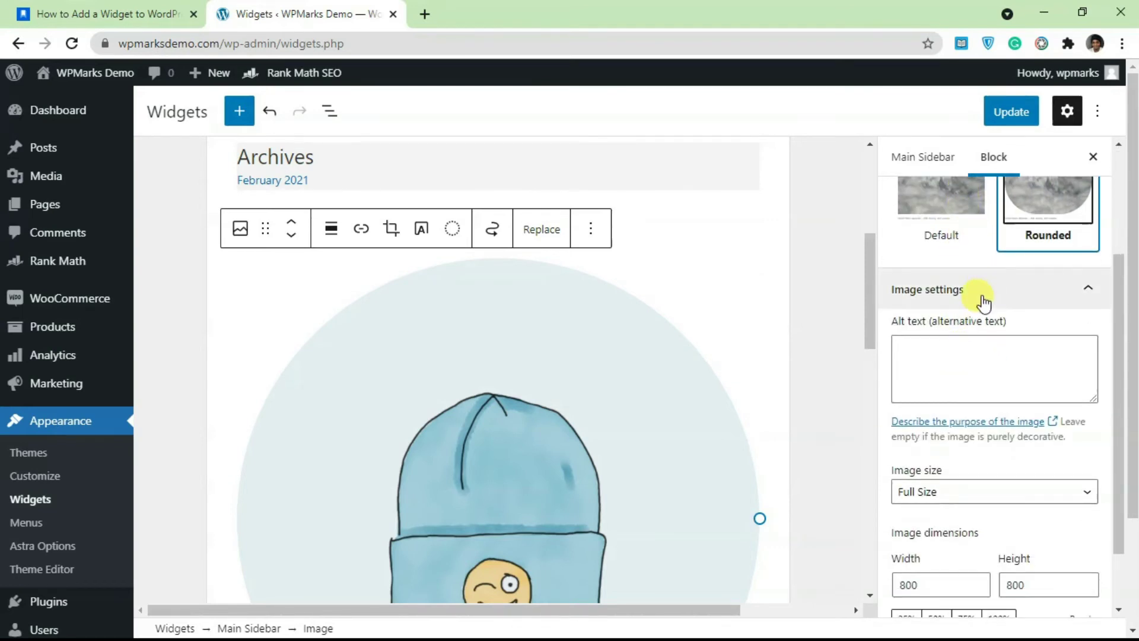
pyautogui.scroll(-2, 974, 386)
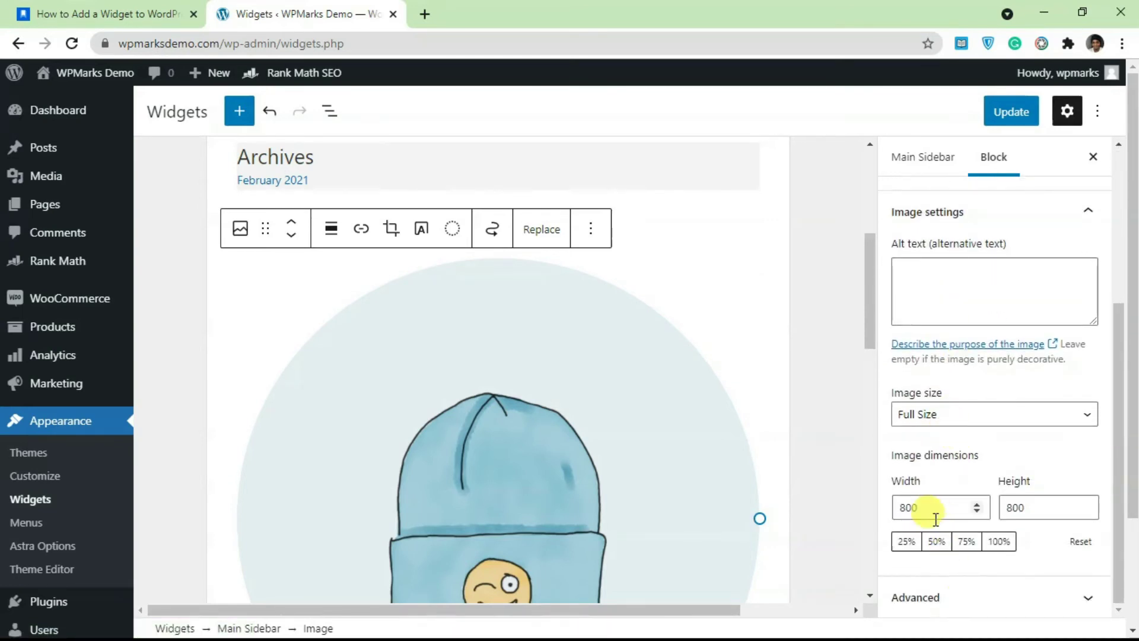
pyautogui.scroll(-1, 941, 557)
pyautogui.scroll(5, 541, 399)
pyautogui.scroll(-5, 491, 376)
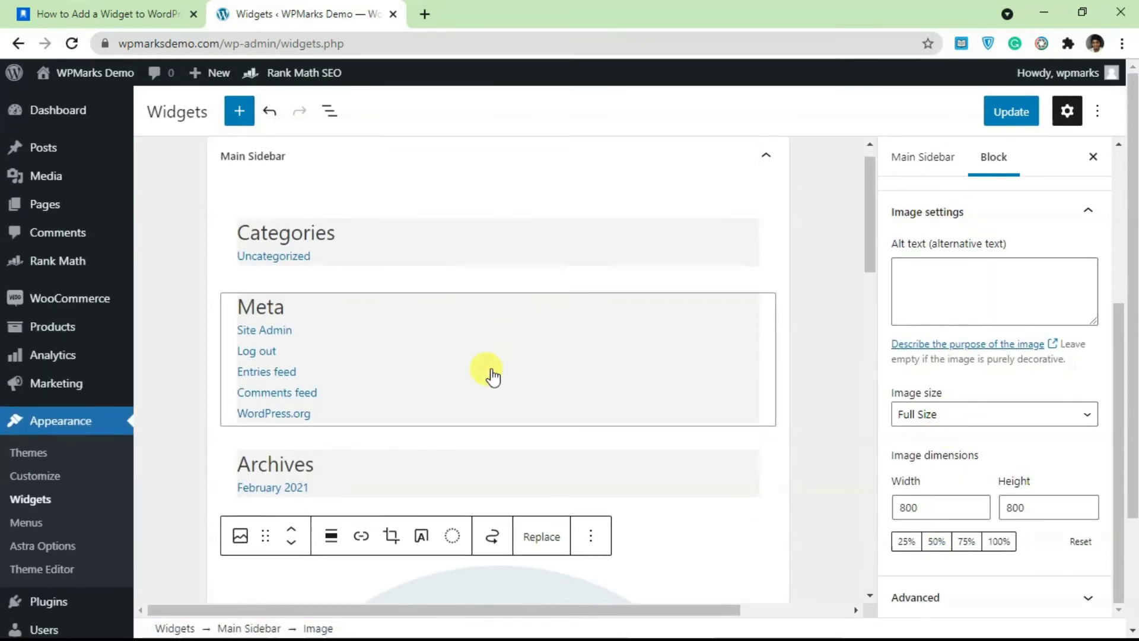
pyautogui.scroll(-4, 497, 375)
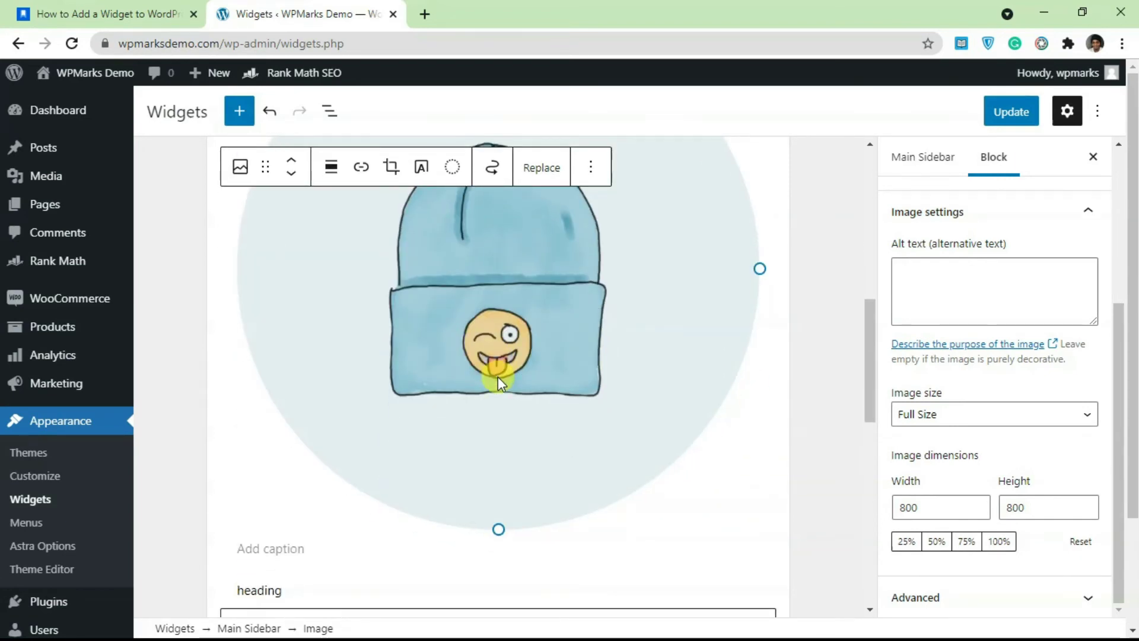
pyautogui.scroll(-3, 497, 376)
pyautogui.moveTo(498, 363); pyautogui.dragTo(501, 289)
pyautogui.scroll(5, 499, 320)
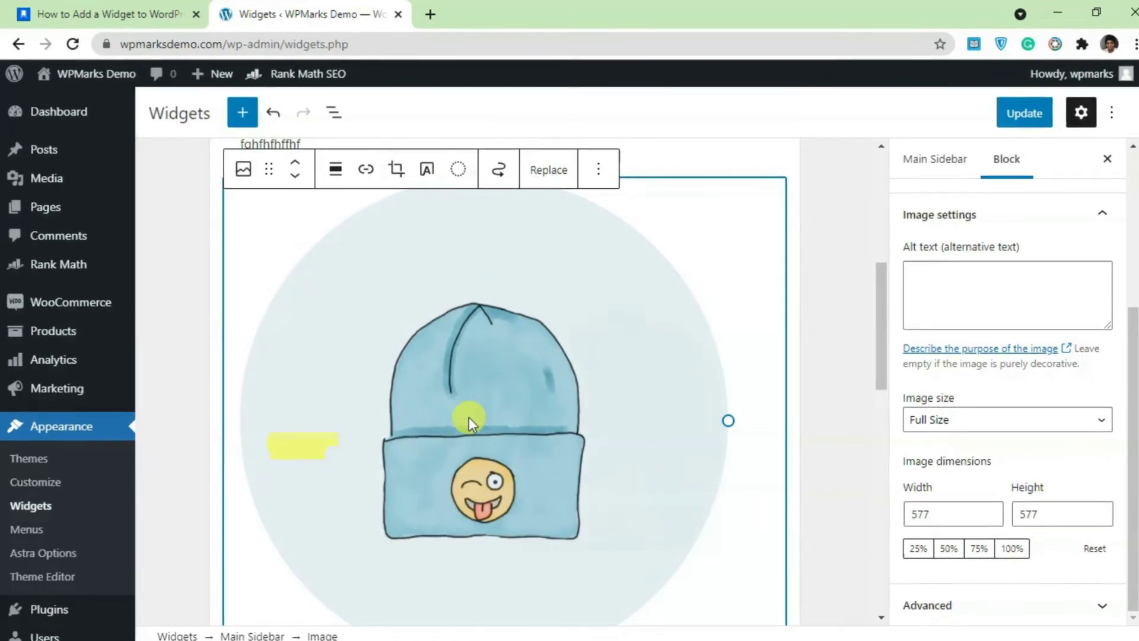
pyautogui.click(1094, 157)
pyautogui.scroll(8, 1060, 236)
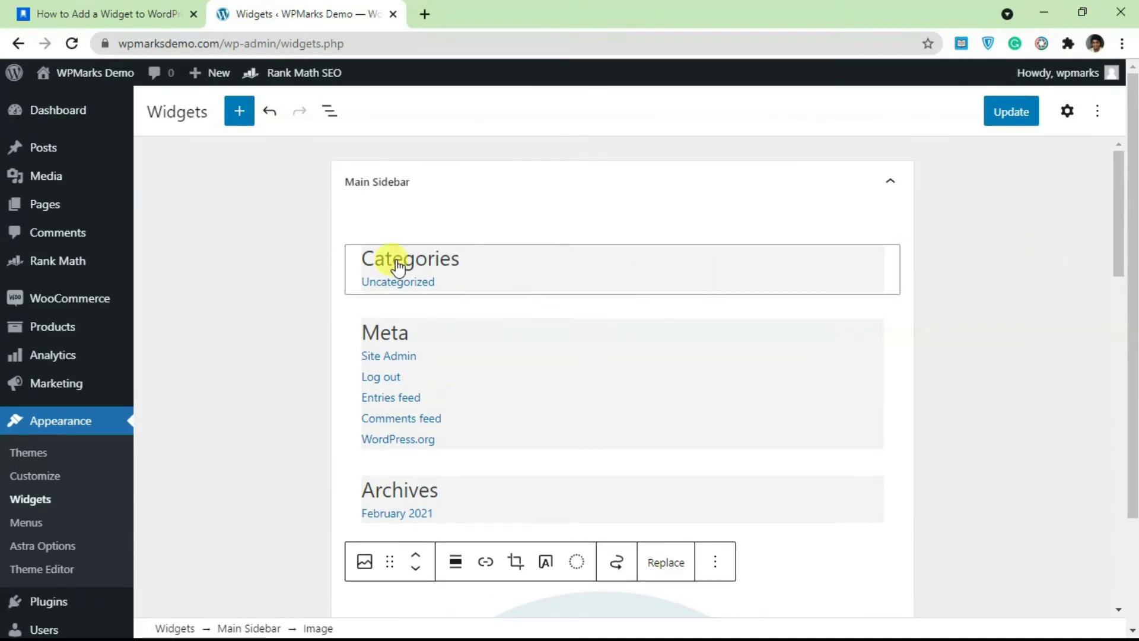
pyautogui.click(334, 110)
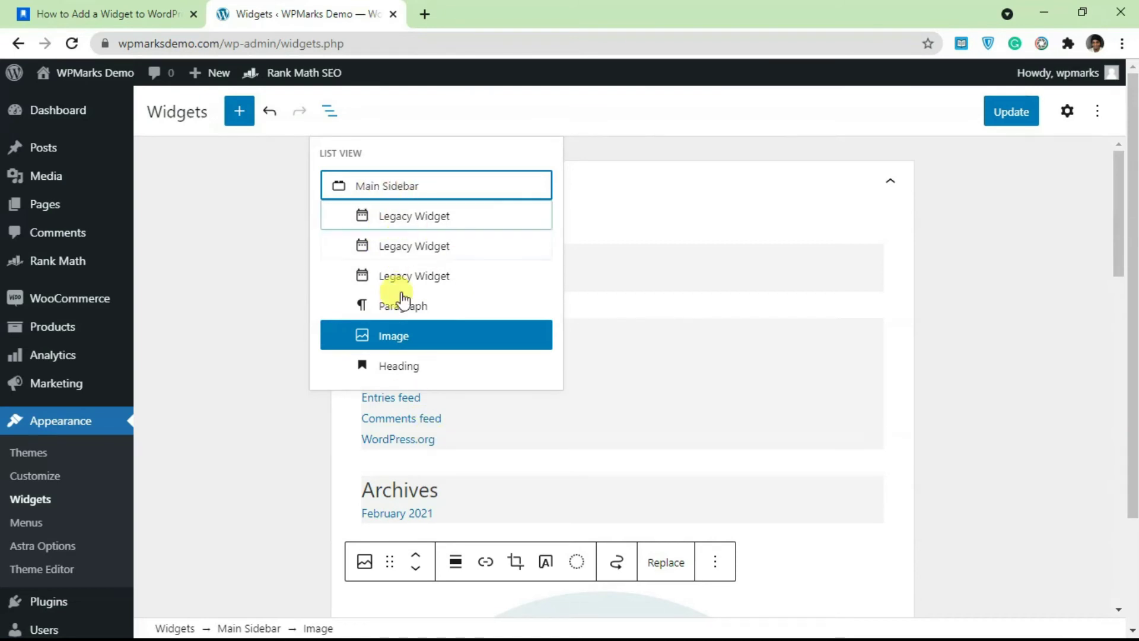
pyautogui.click(327, 112)
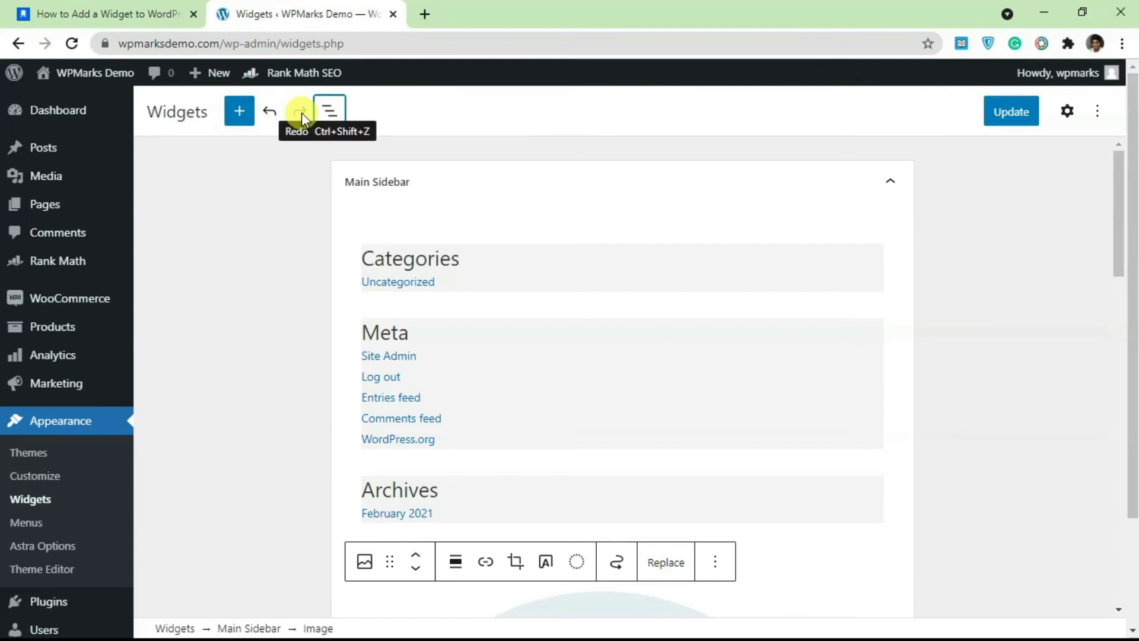
pyautogui.moveTo(1127, 190)
pyautogui.mouseDown()
pyautogui.moveTo(1126, 346)
pyautogui.moveTo(1123, 181)
pyautogui.mouseUp()
pyautogui.click(1098, 111)
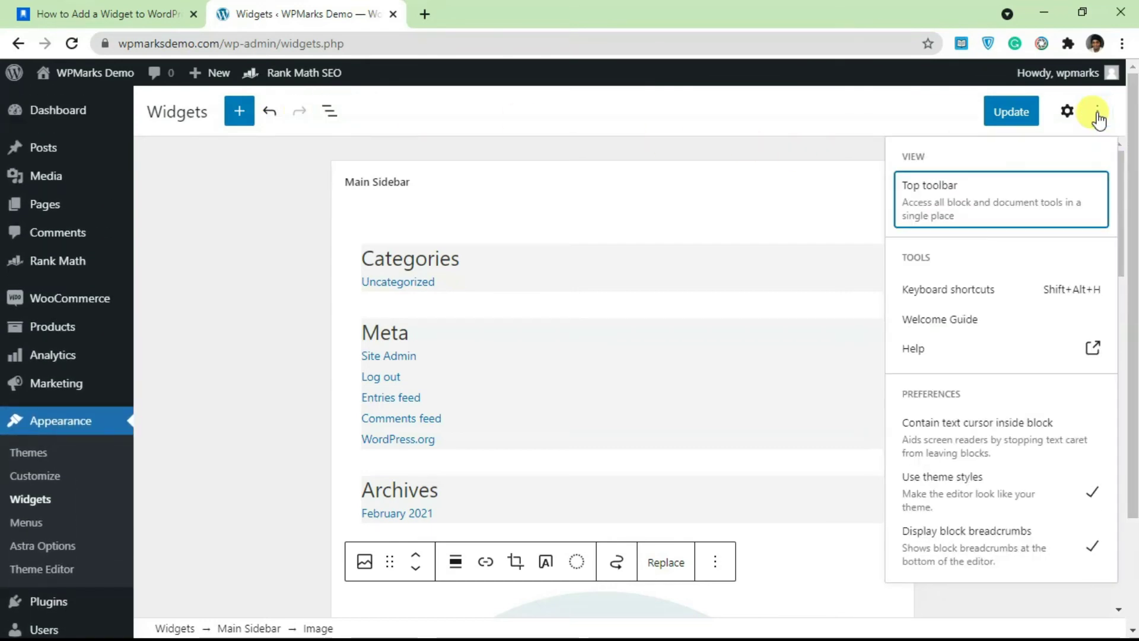
pyautogui.click(1098, 111)
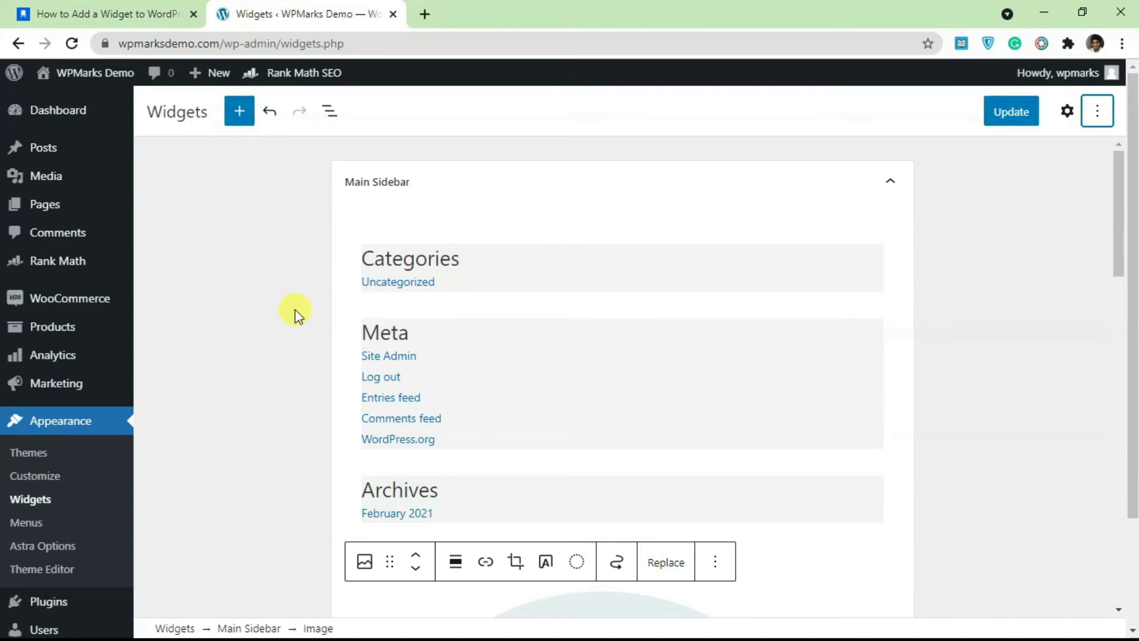
pyautogui.moveTo(385, 308)
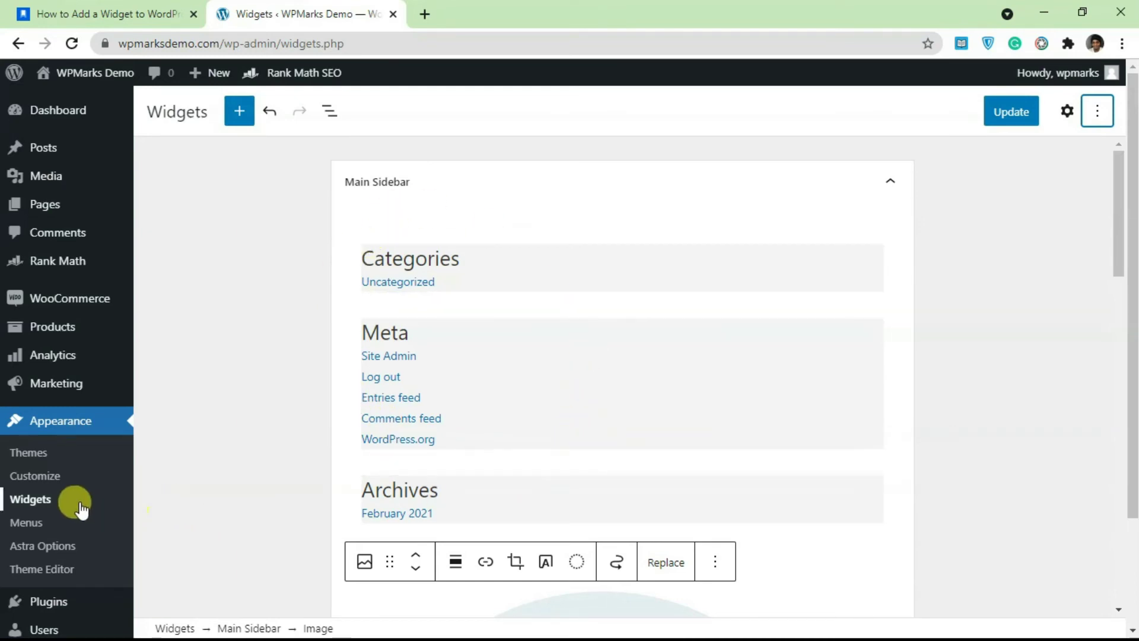
# Go to the Customizer without saving the widgets page, dismiss the autosave notice, and show Widgets.
pyautogui.click(36, 476)
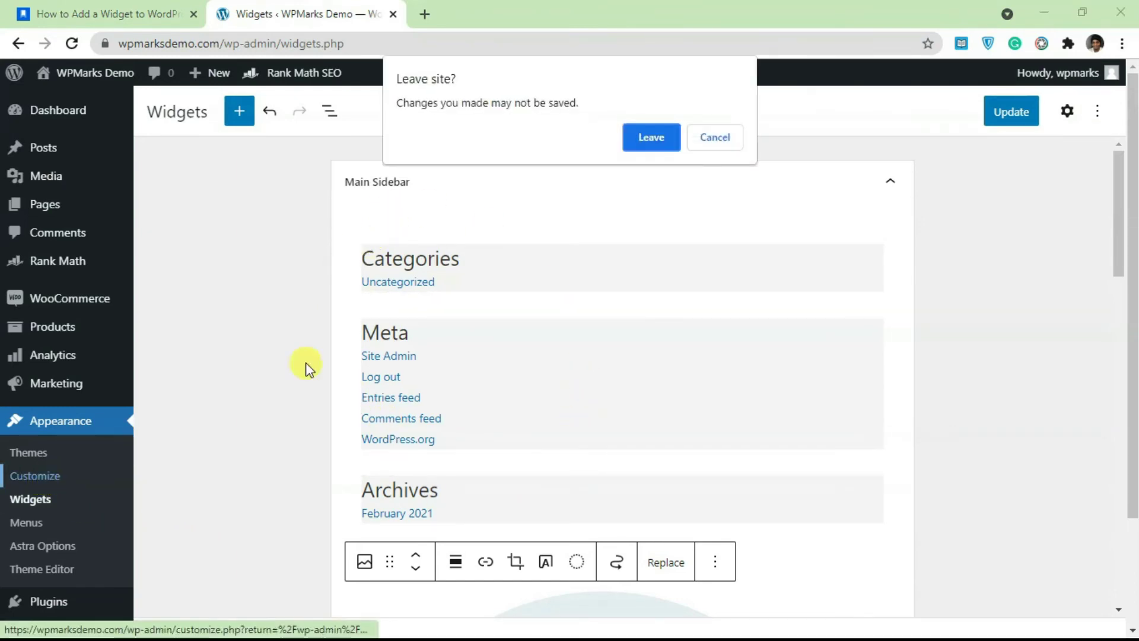
pyautogui.click(651, 139)
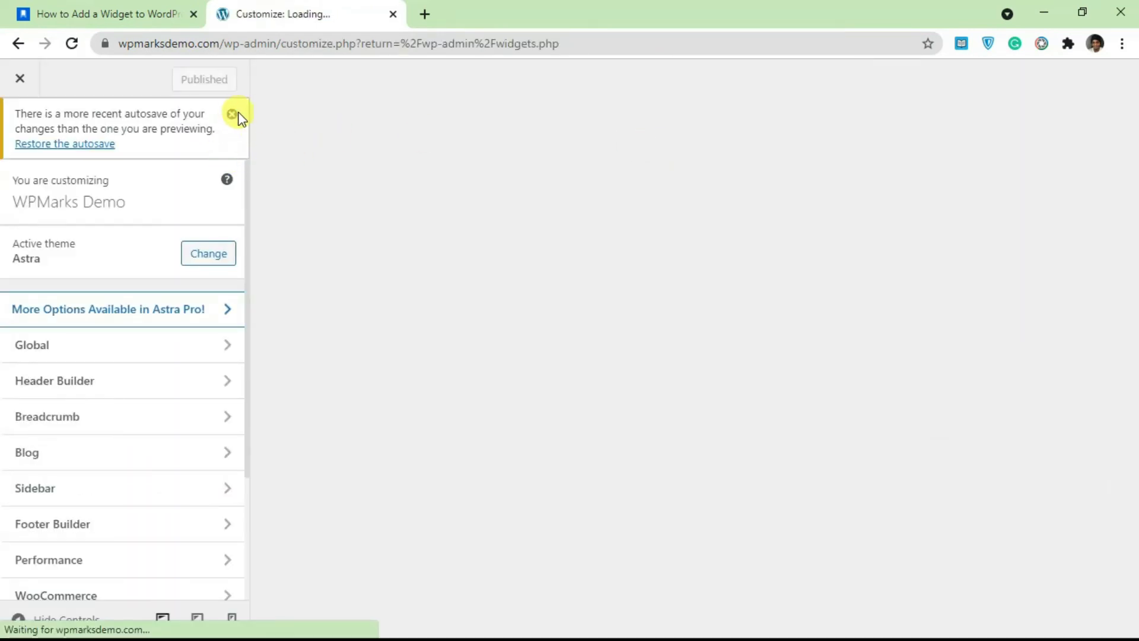
pyautogui.click(232, 115)
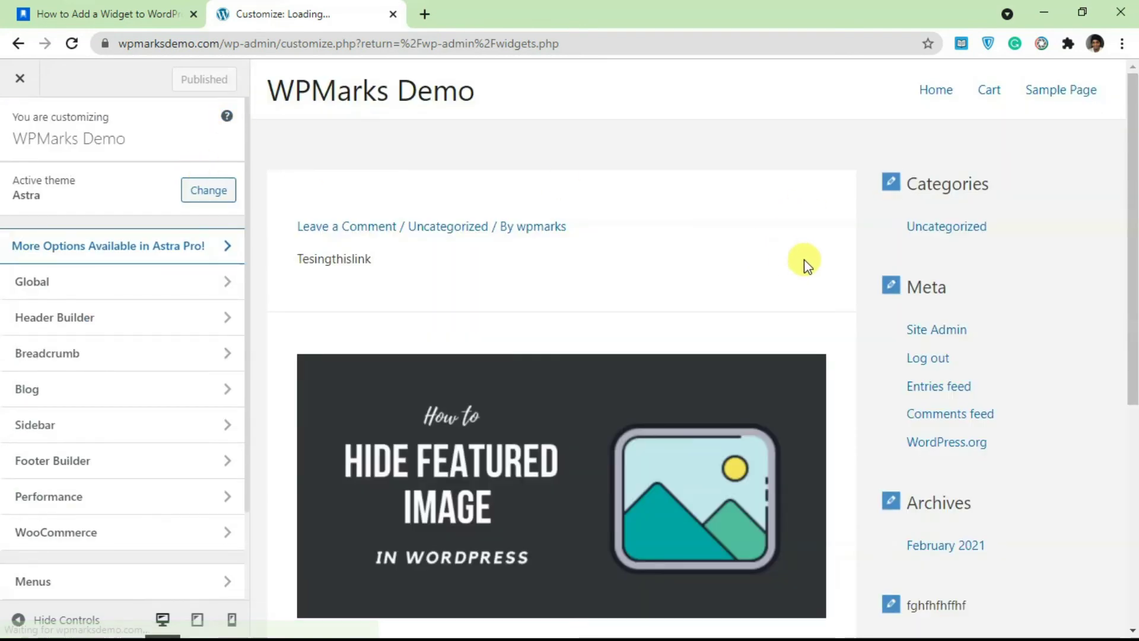
pyautogui.scroll(-2, 89, 475)
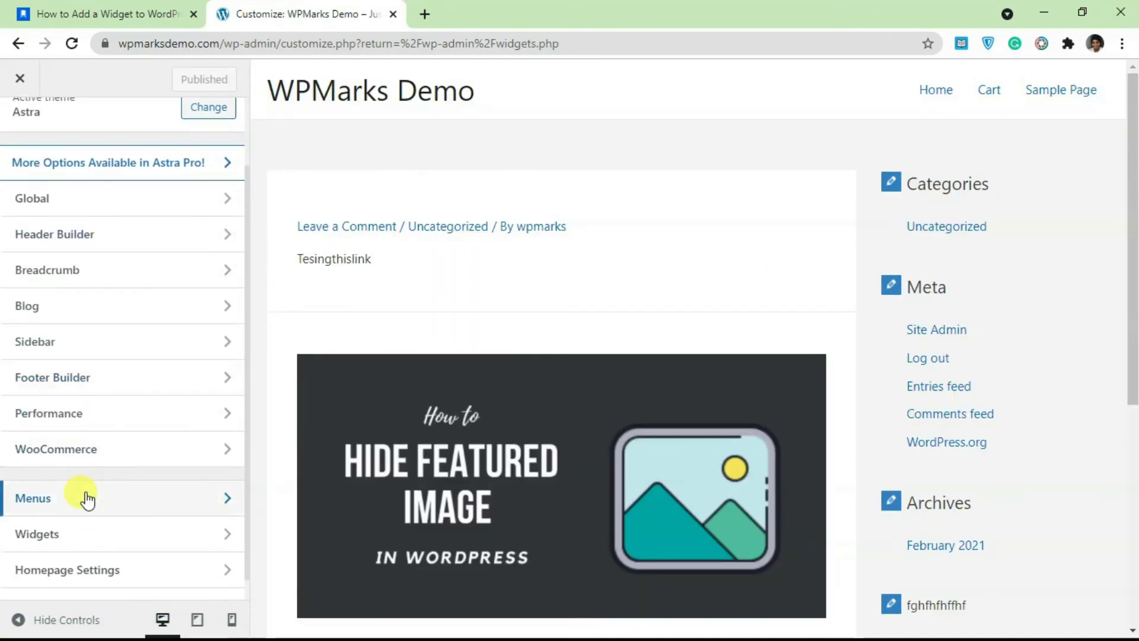
pyautogui.click(62, 520)
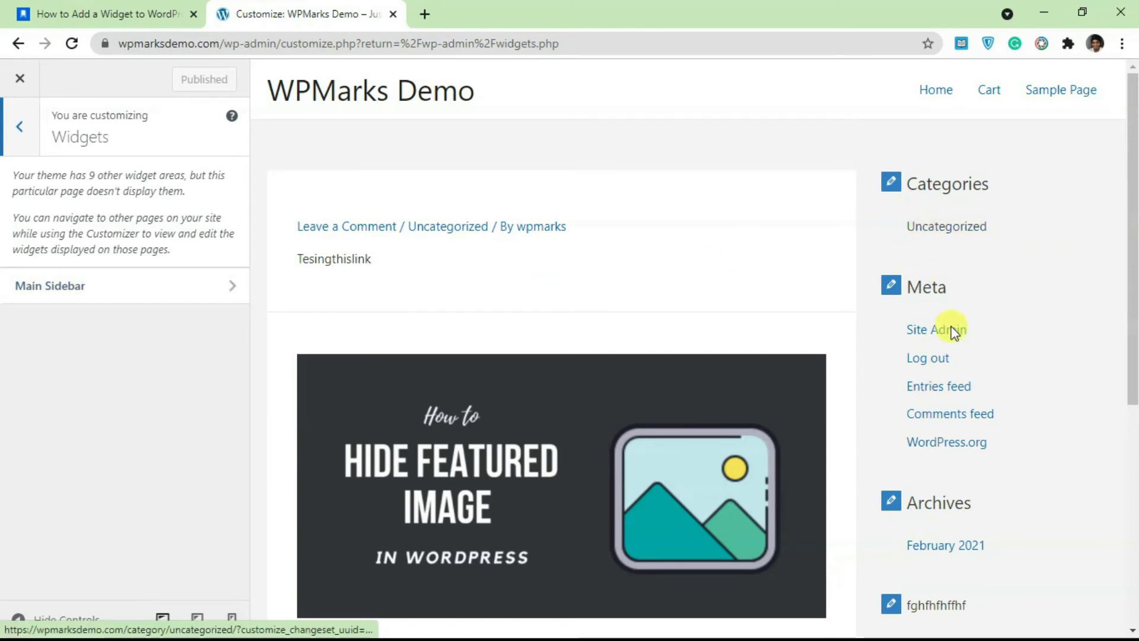
pyautogui.scroll(-5, 929, 425)
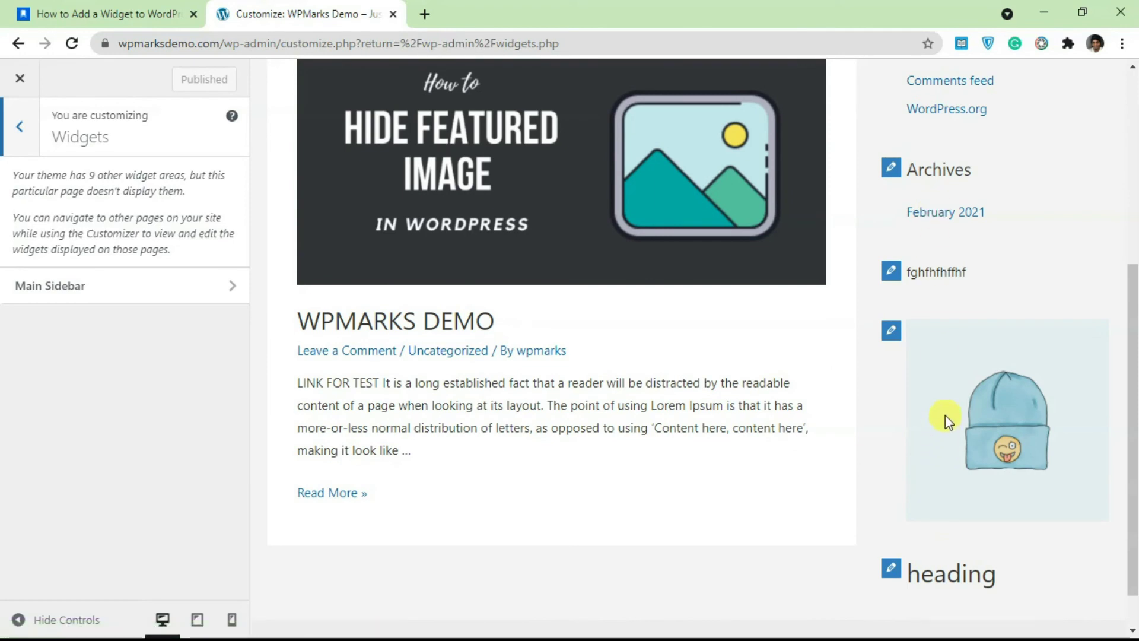
pyautogui.scroll(5, 945, 415)
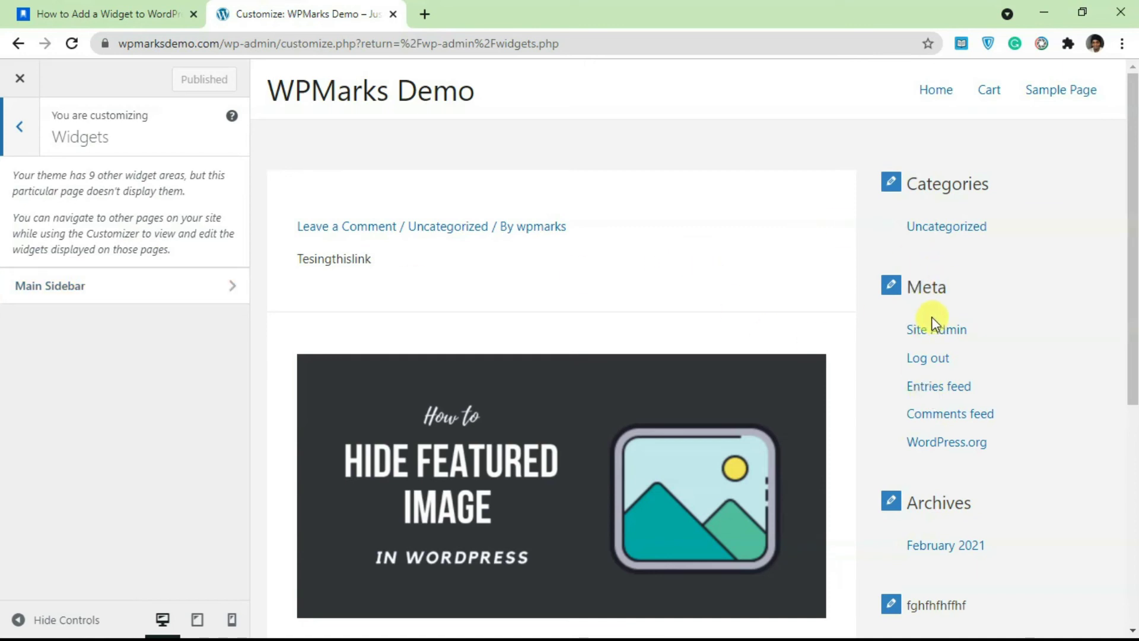
# Open the Main Sidebar widget area in the Customizer.
pyautogui.click(178, 280)
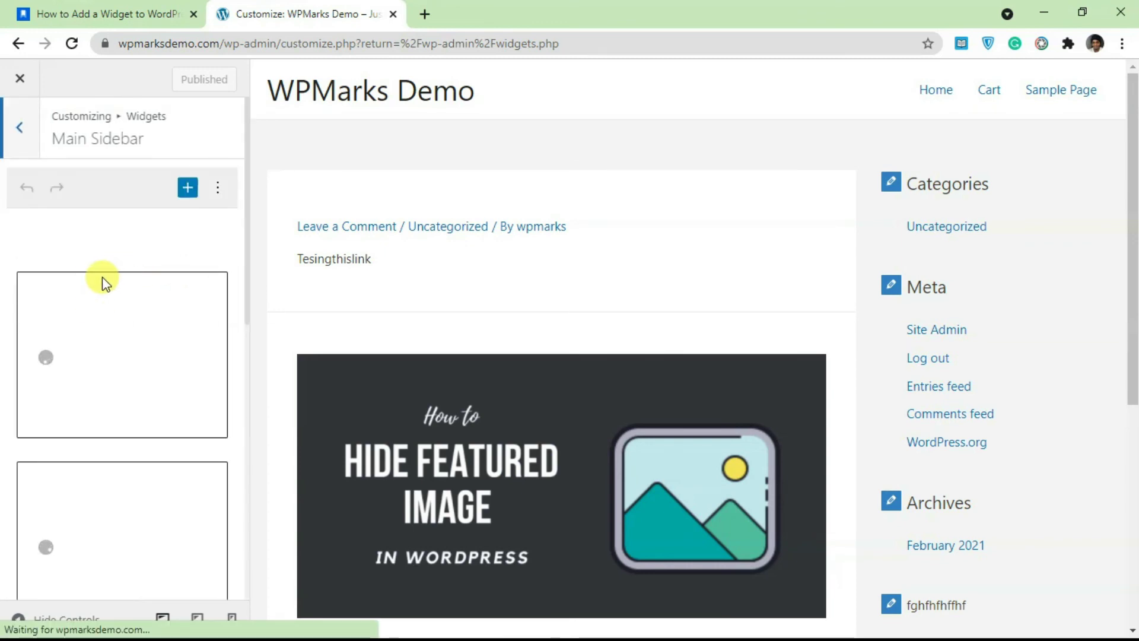
pyautogui.scroll(-2, 101, 282)
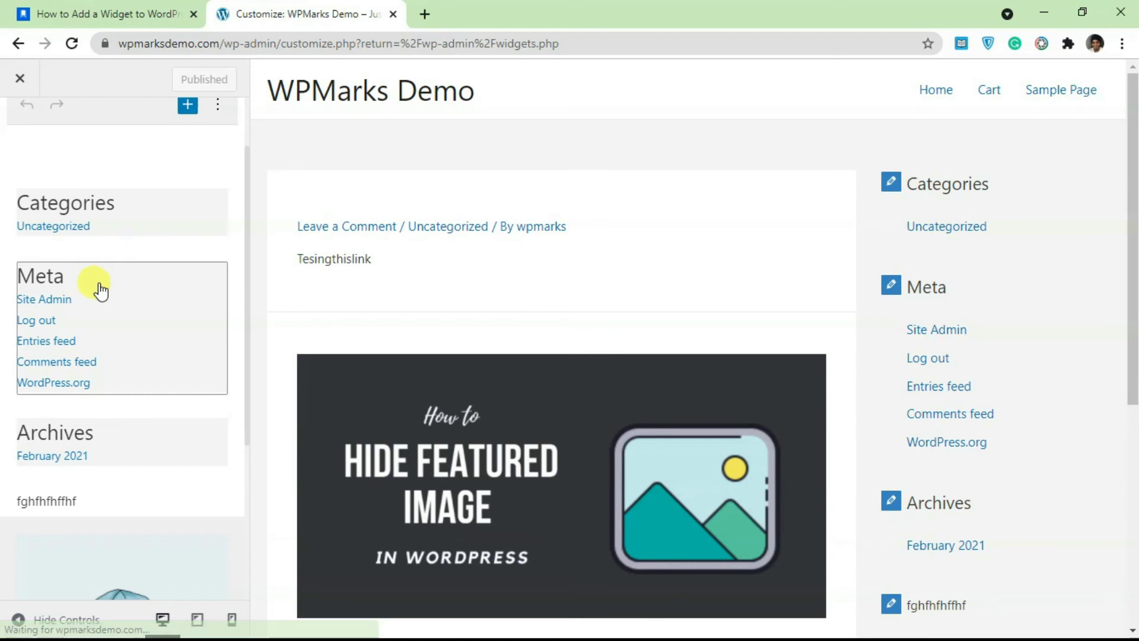
pyautogui.scroll(-1, 159, 392)
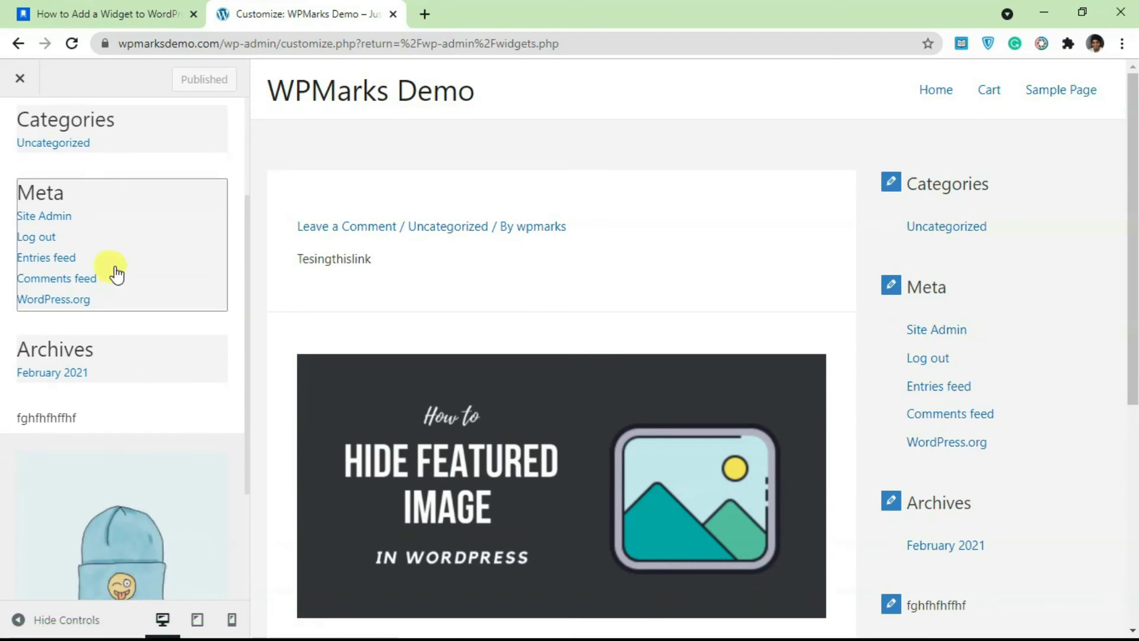
pyautogui.scroll(-2, 83, 301)
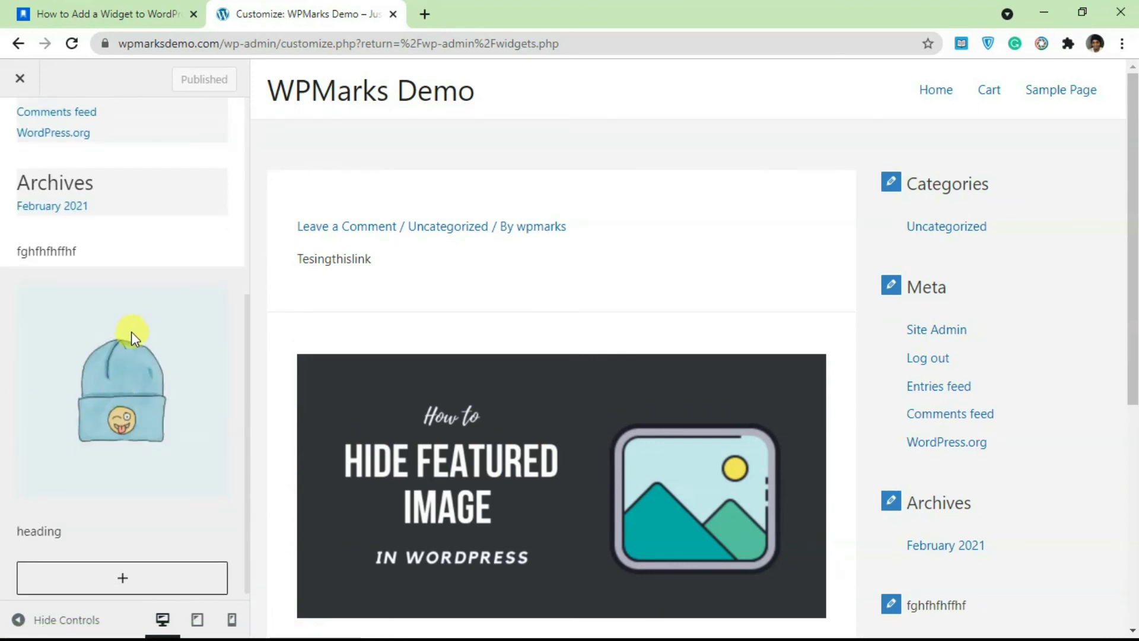
pyautogui.scroll(3, 130, 332)
pyautogui.scroll(1, 136, 354)
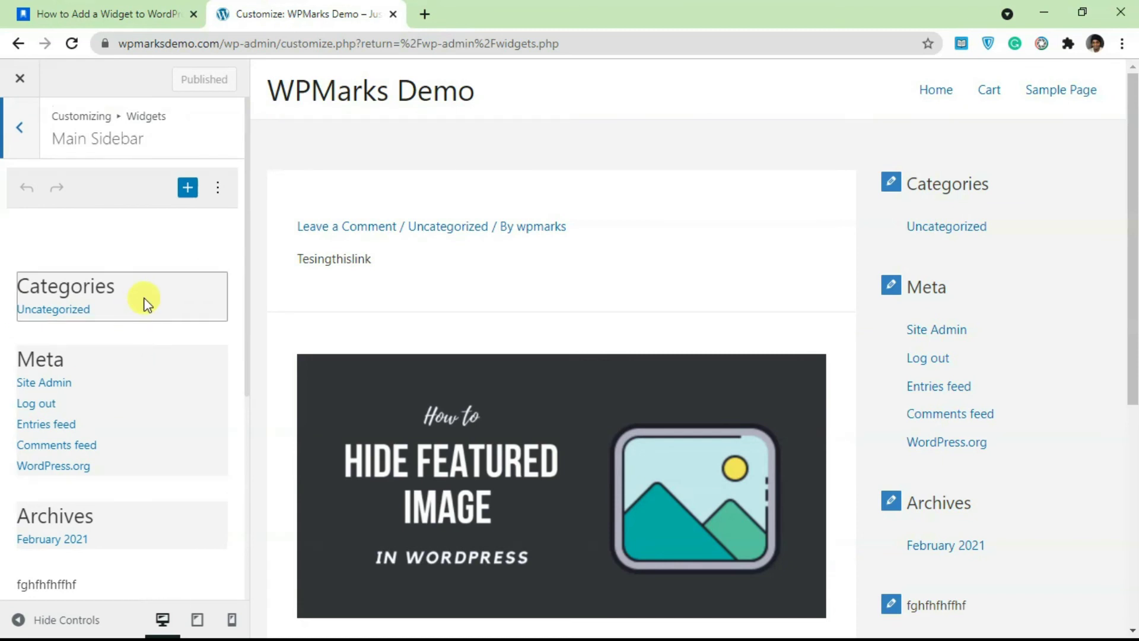
# Remove the Categories block via its ⋮ menu so the preview sidebar begins with Meta.
pyautogui.click(144, 302)
pyautogui.click(169, 243)
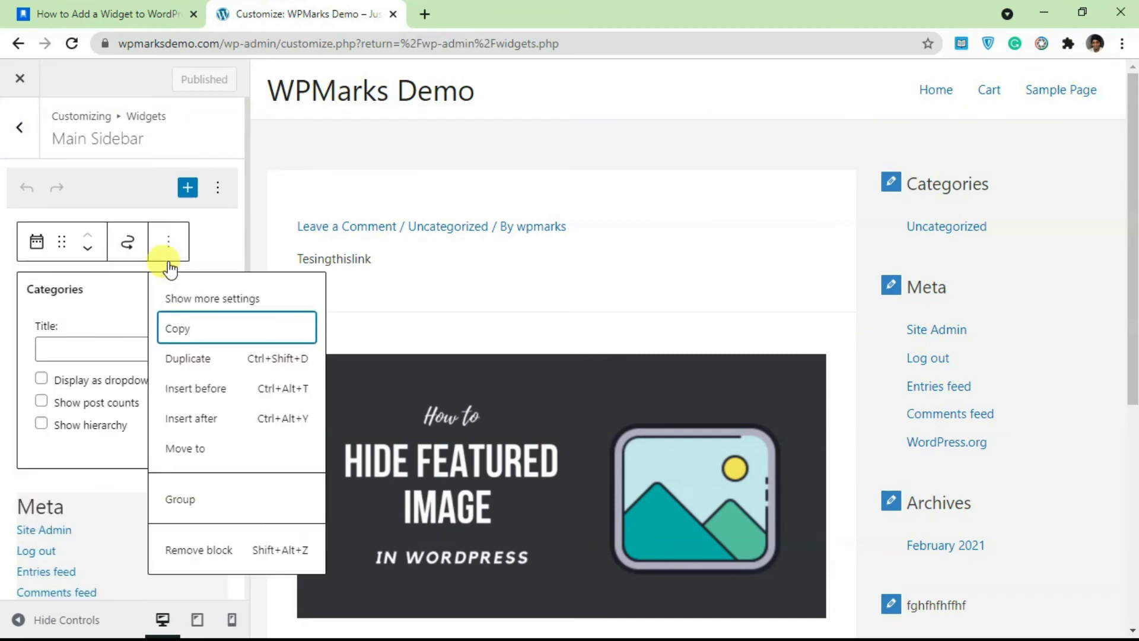
pyautogui.click(199, 550)
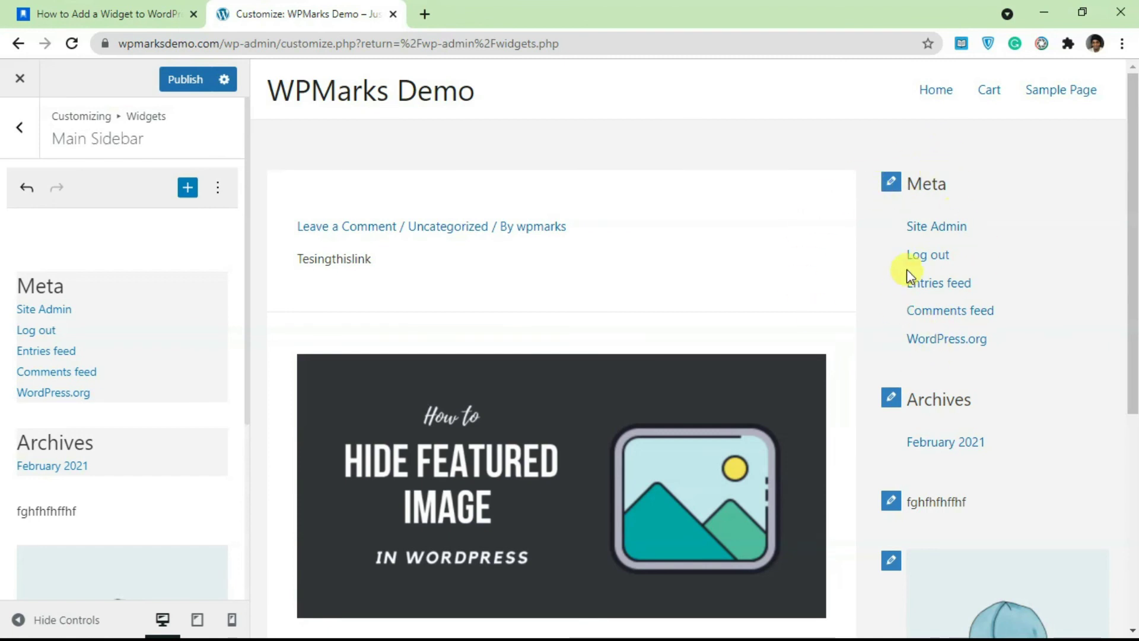
pyautogui.scroll(-1, 558, 270)
pyautogui.scroll(-2, 558, 270)
pyautogui.scroll(-5, 149, 271)
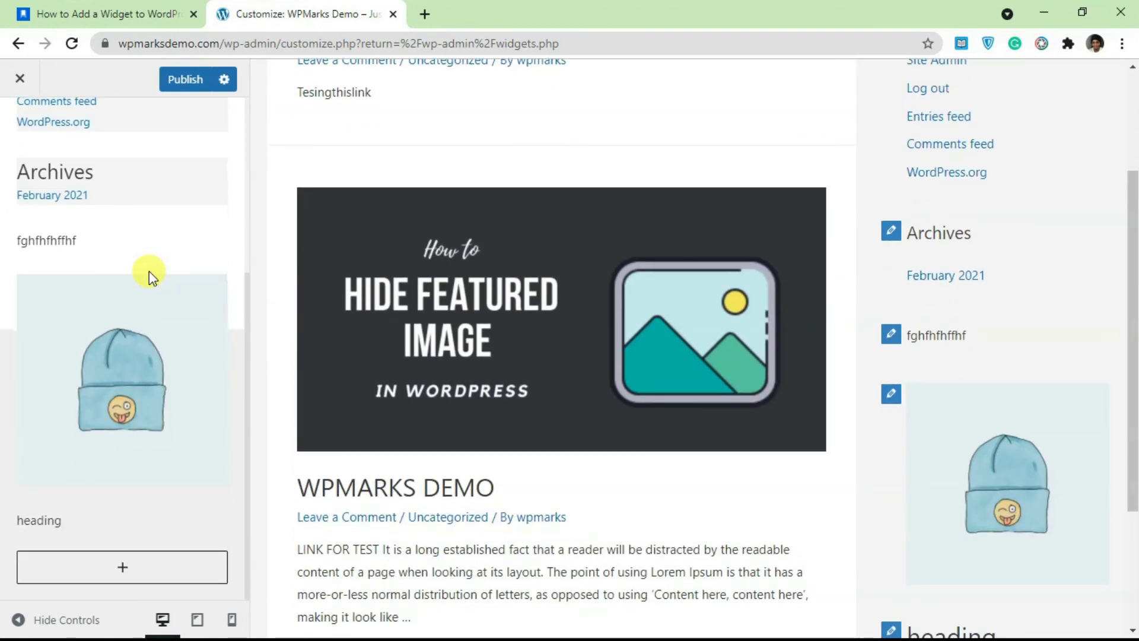
pyautogui.scroll(3, 146, 249)
pyautogui.scroll(2, 77, 208)
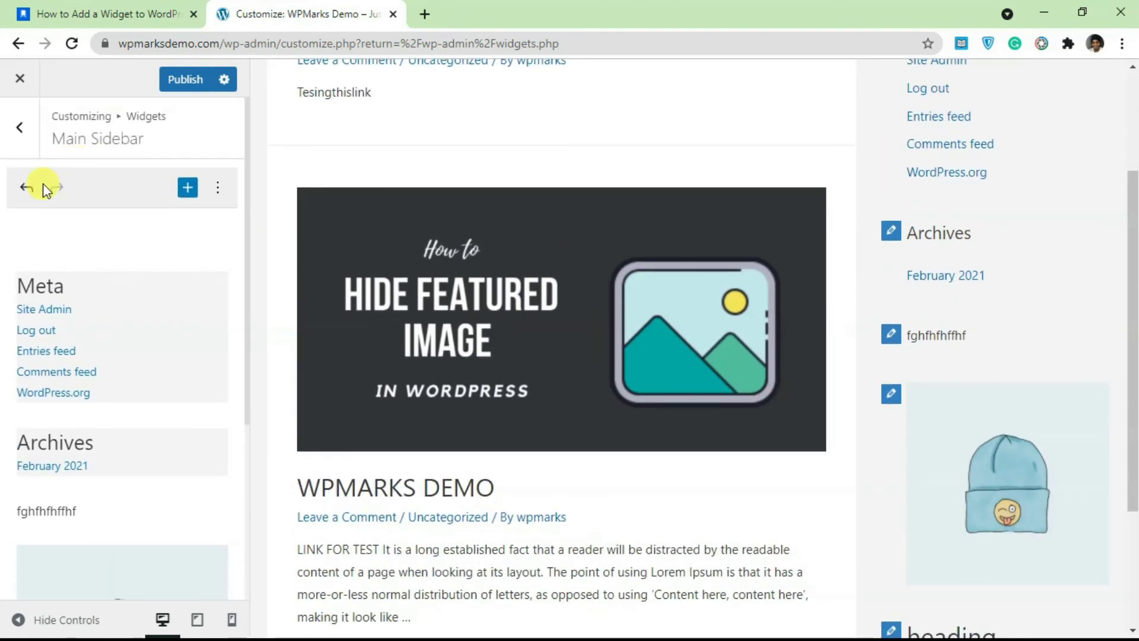
# Back out of the Main Sidebar and Widgets panels to the Customizer's main settings list.
pyautogui.click(20, 127)
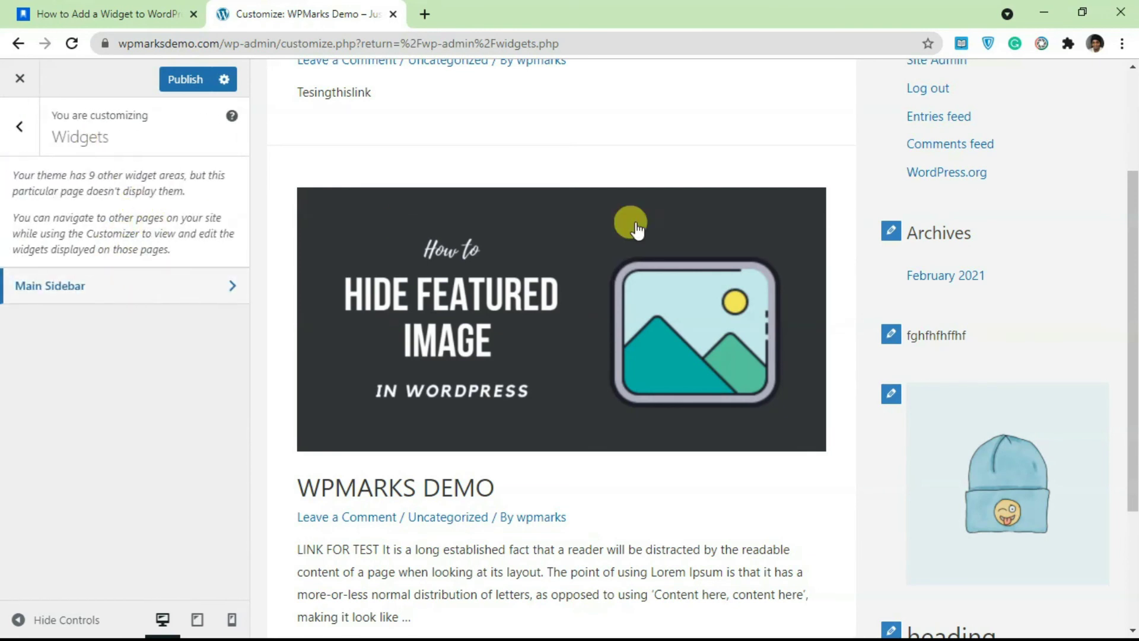
pyautogui.scroll(3, 741, 280)
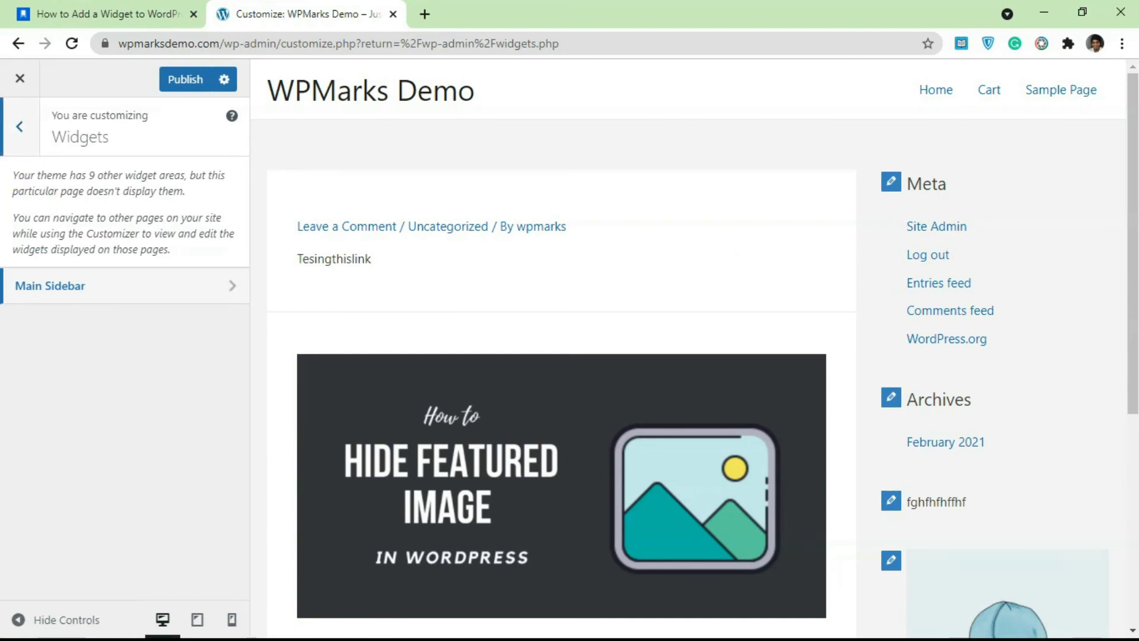
pyautogui.click(20, 127)
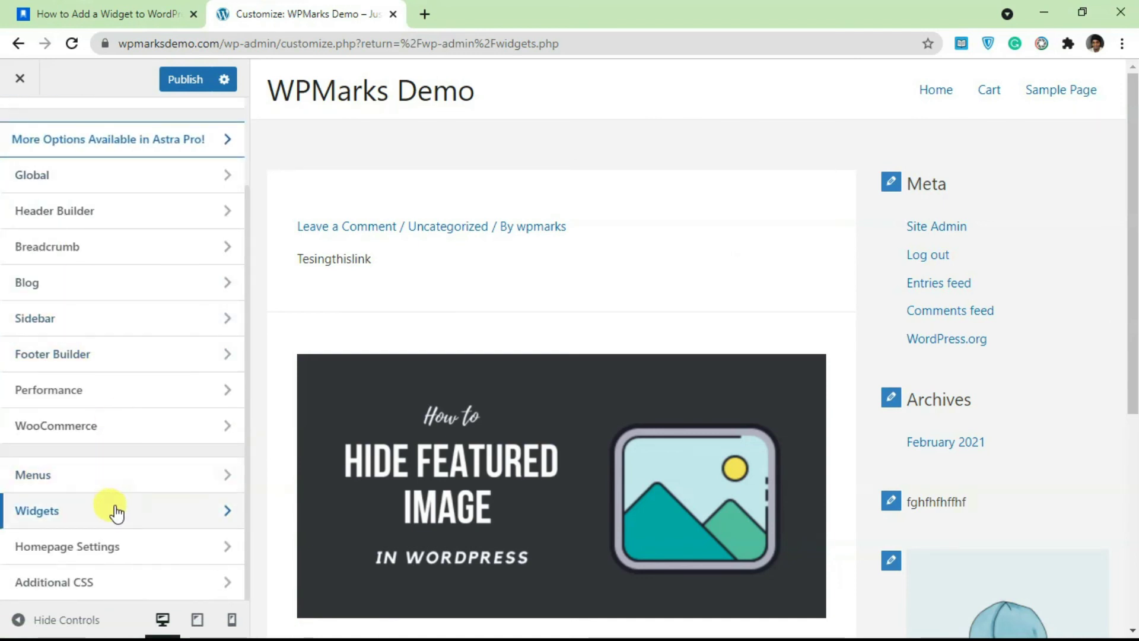